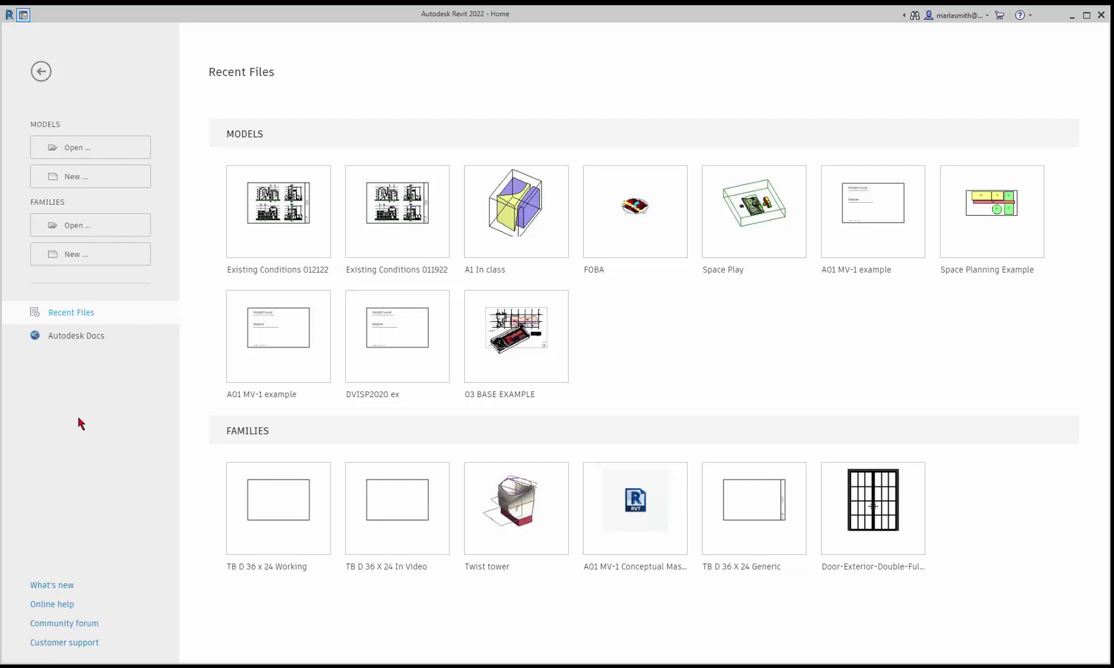
Create a new title block family from the English-Imperial Titleblocks template D - 36 x 24.rft.
left_click(77, 257)
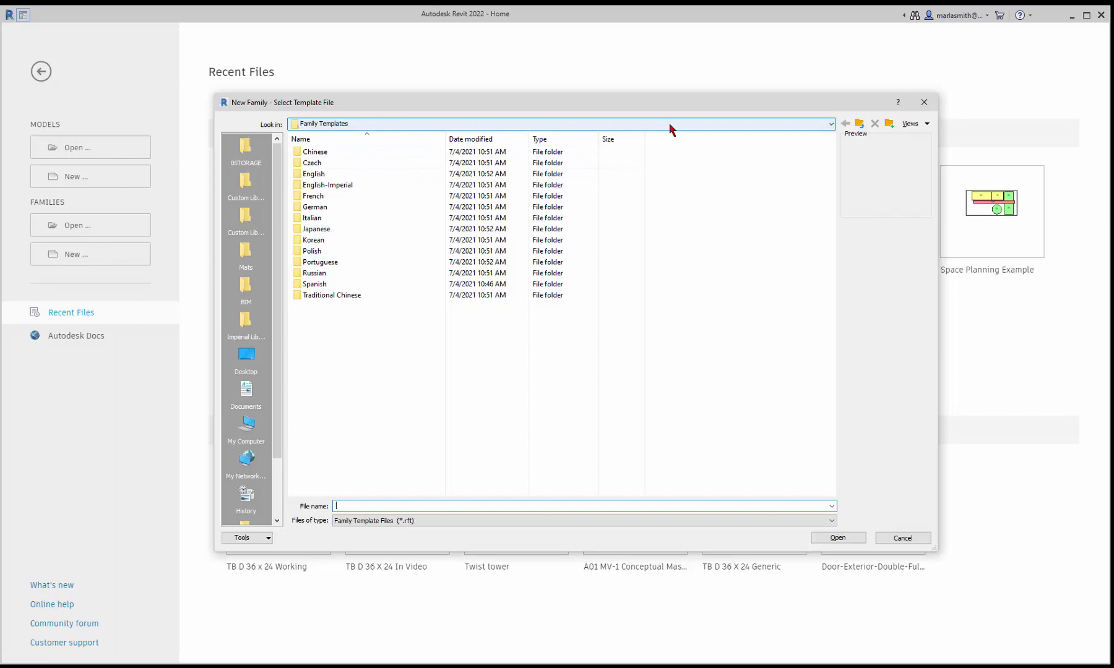
left_click(832, 125)
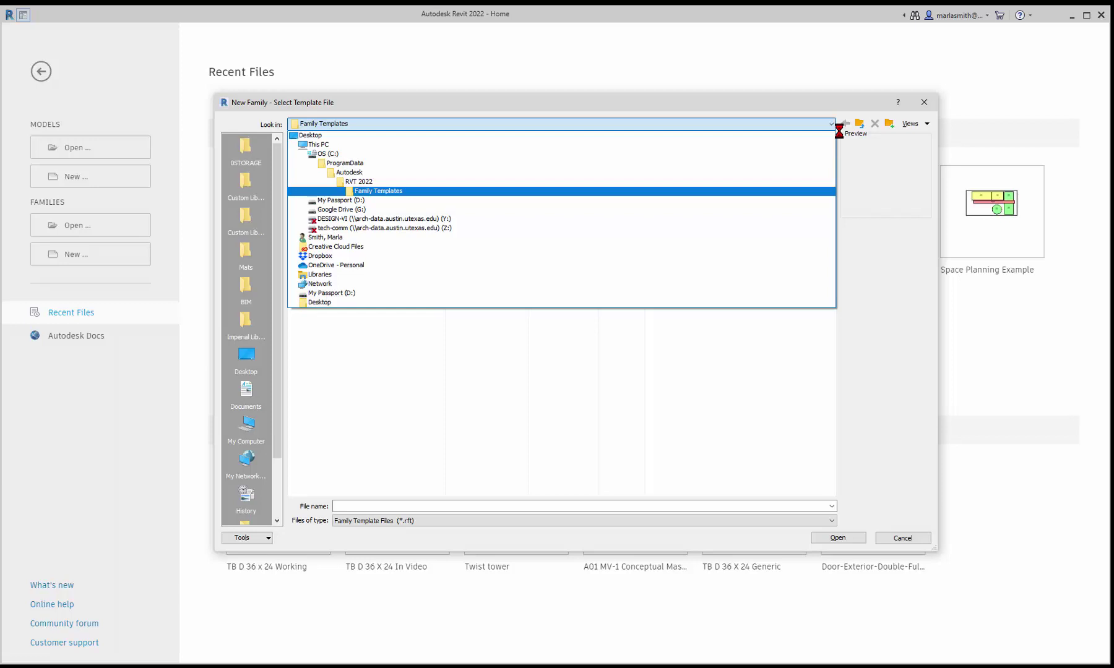
left_click(832, 123)
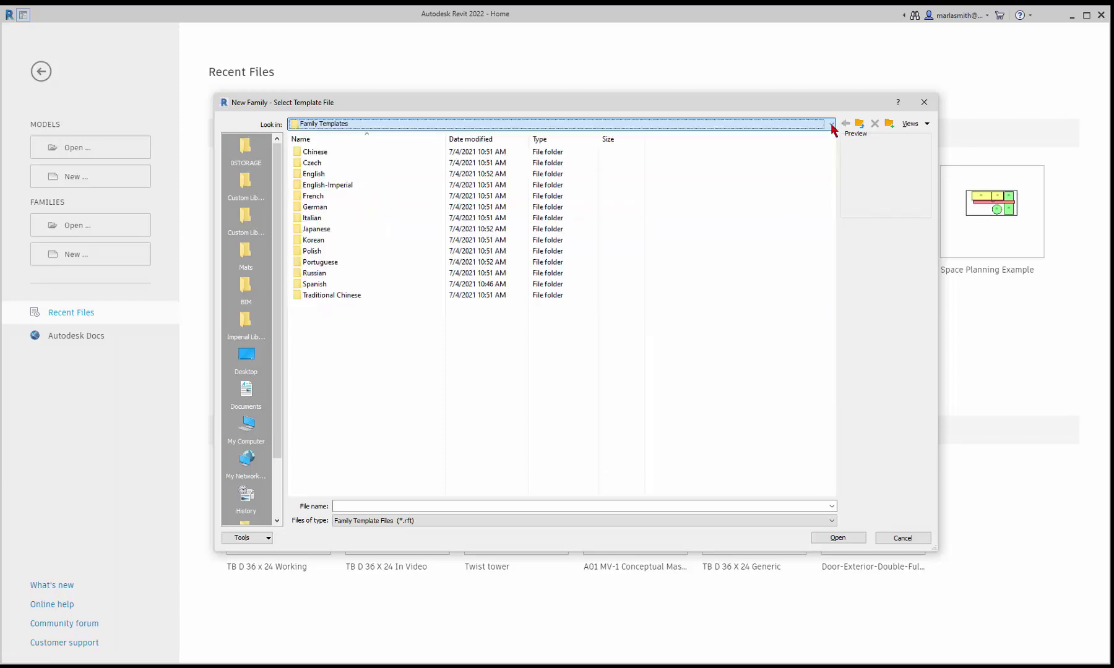
double_click(344, 187)
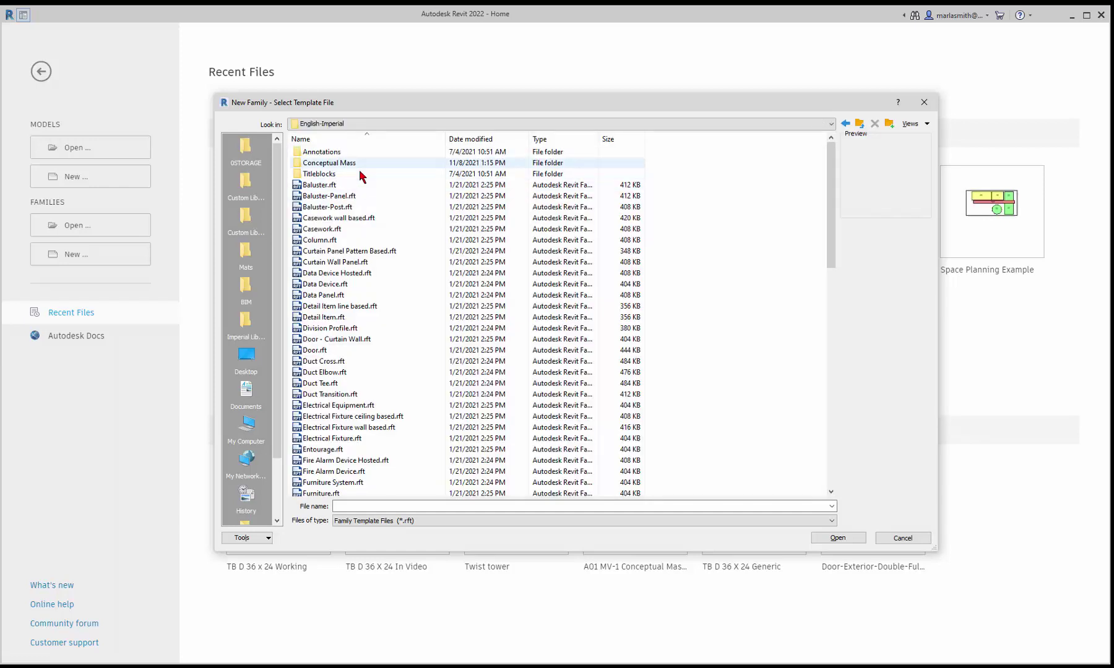
double_click(323, 176)
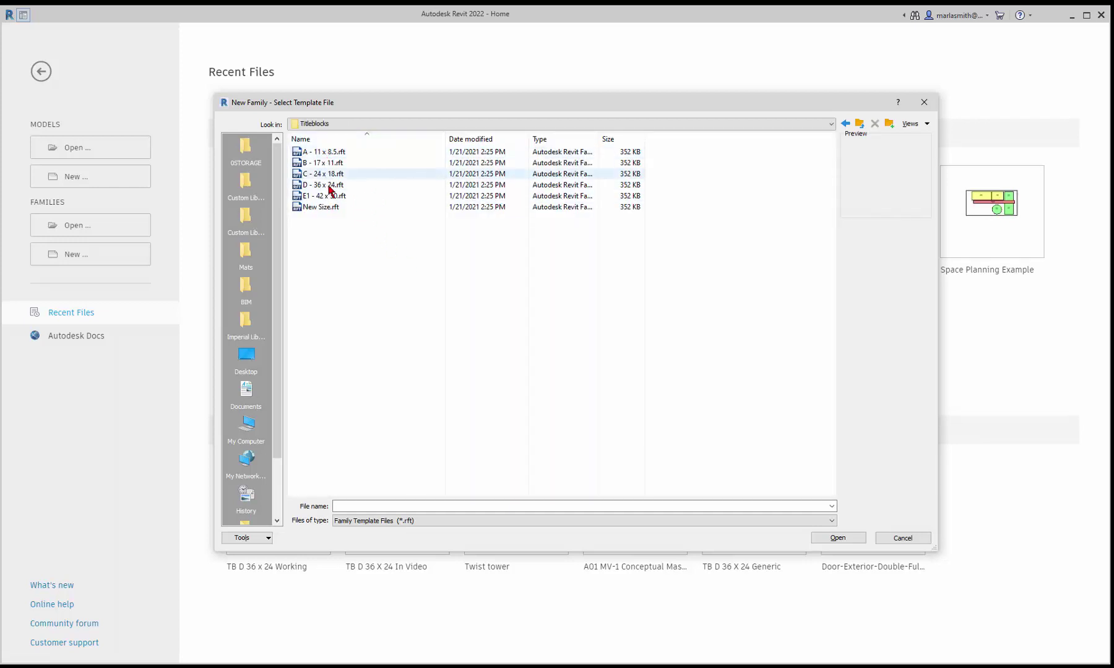
left_click(335, 187)
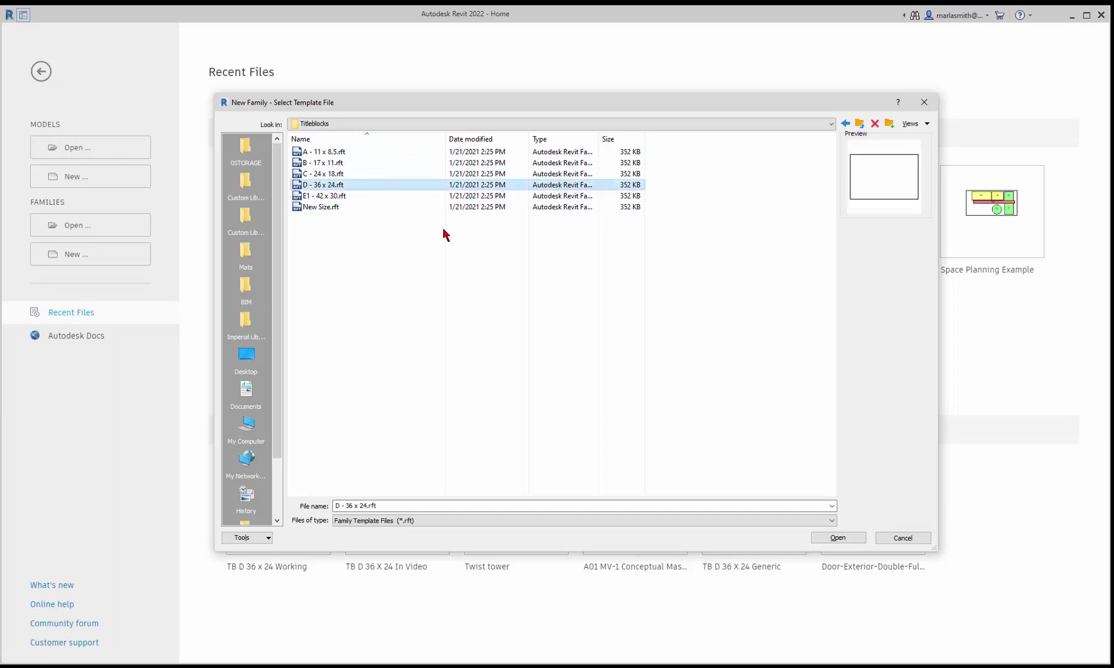
left_click(845, 539)
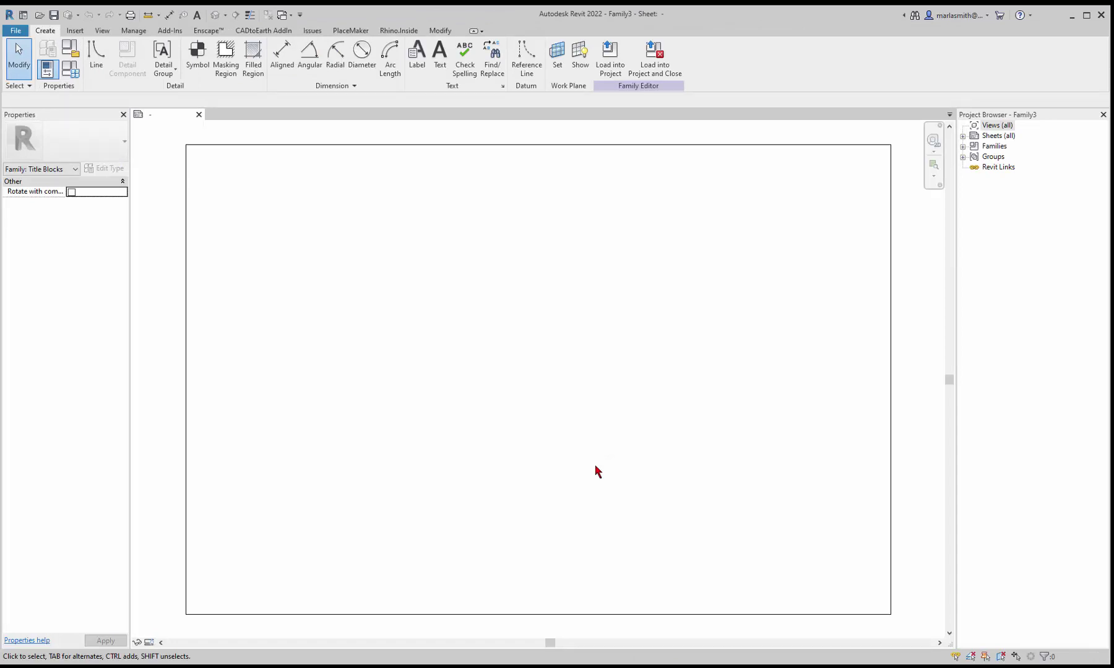
Save the family as TB D 36 x 24 Working.rfa in the Custom Library Titleblocks folder, replacing the old file.
left_click(55, 16)
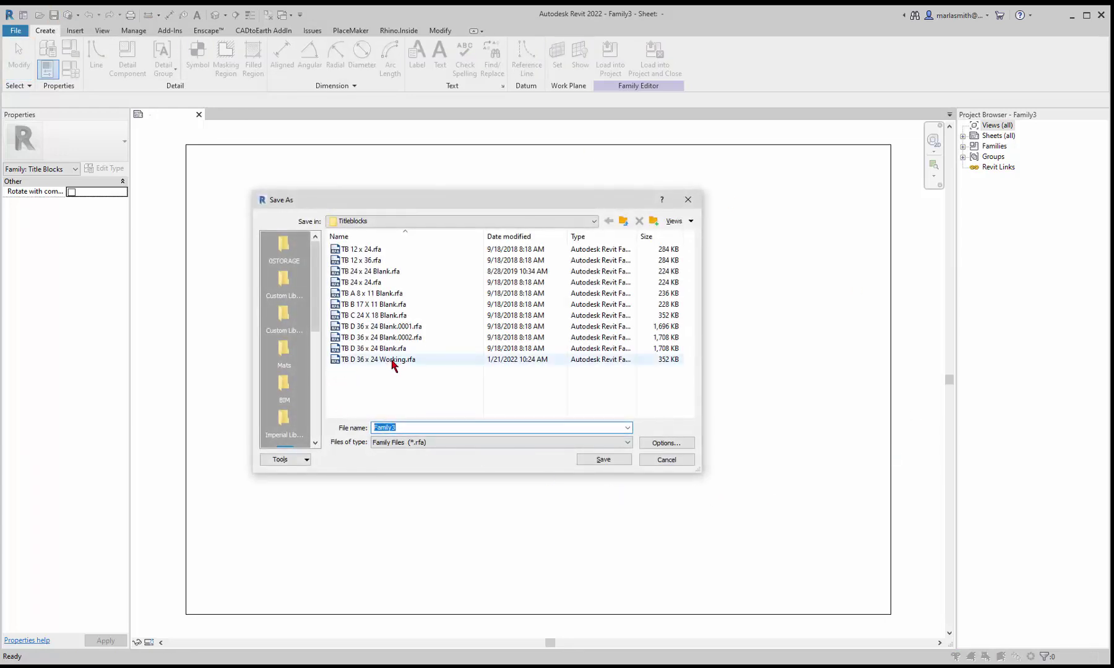
left_click(285, 315)
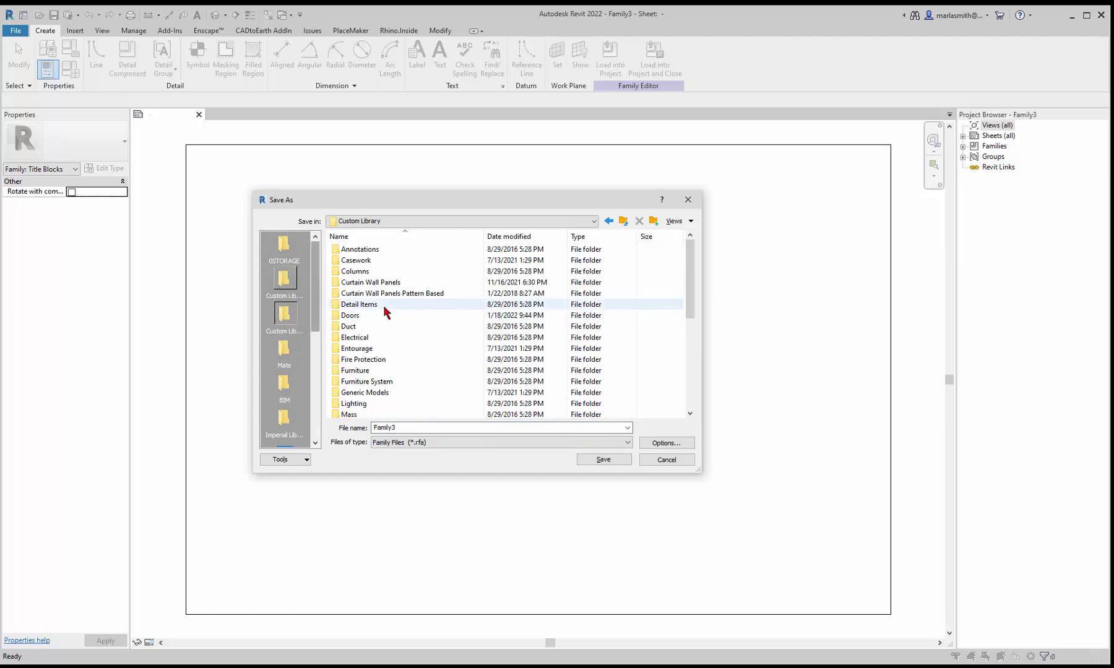
scroll(385, 322, "down", 5)
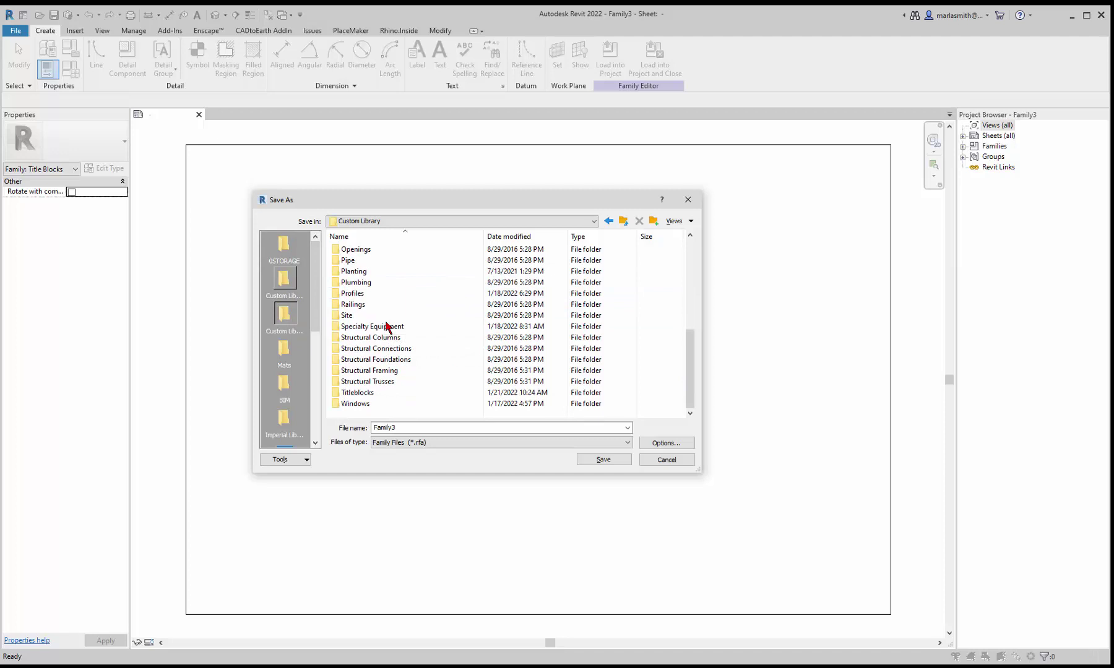
double_click(369, 393)
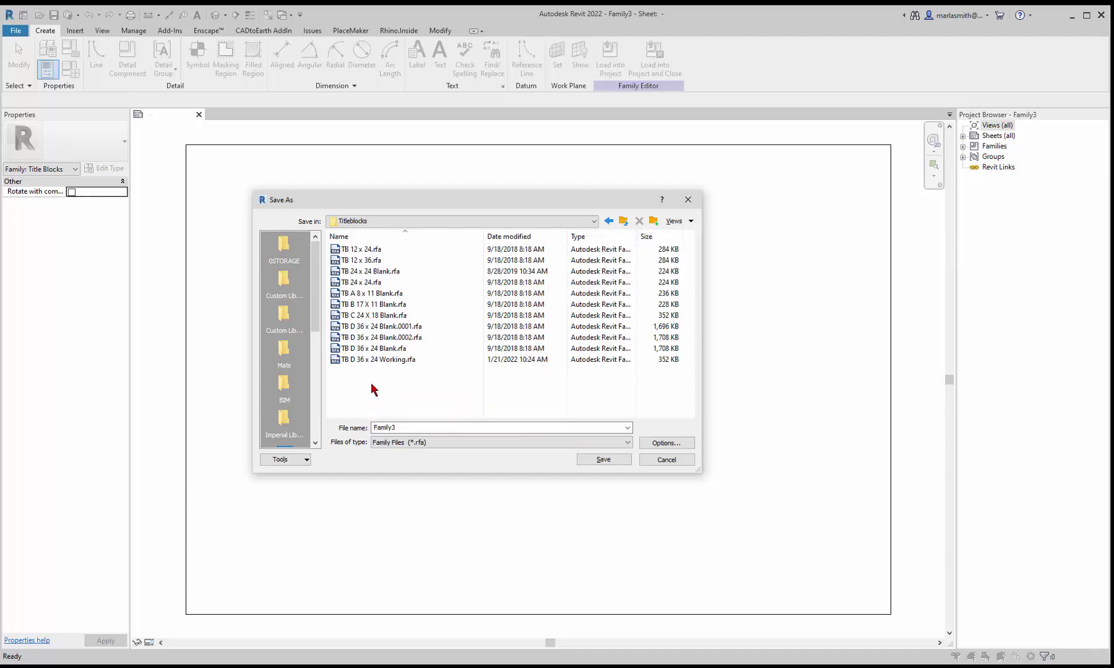
left_click(379, 361)
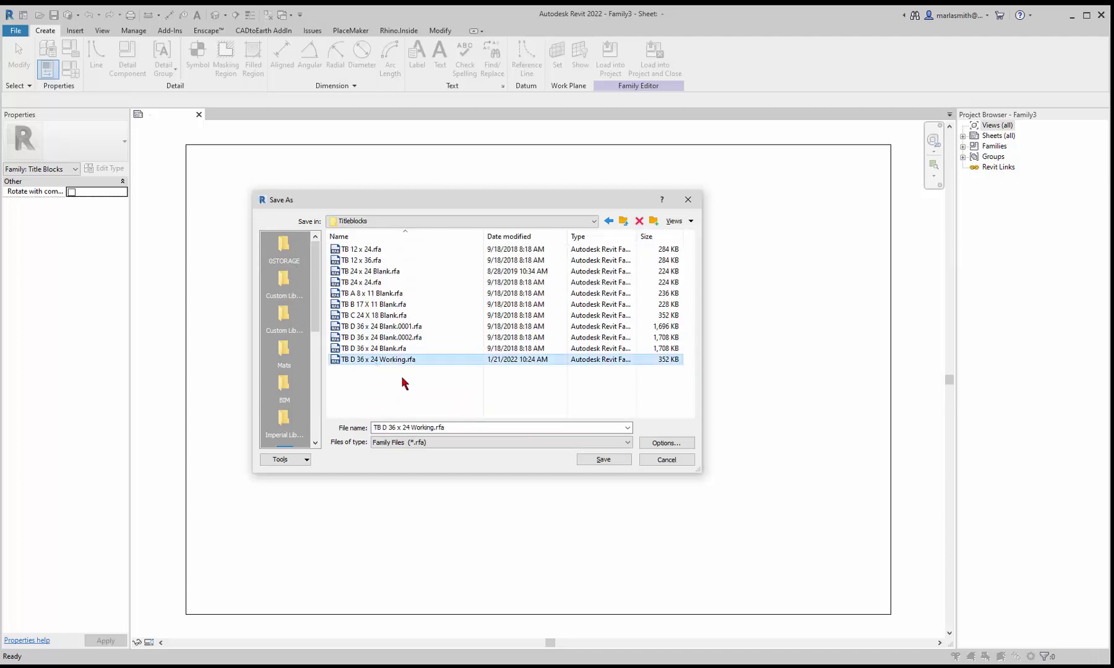
left_click(603, 459)
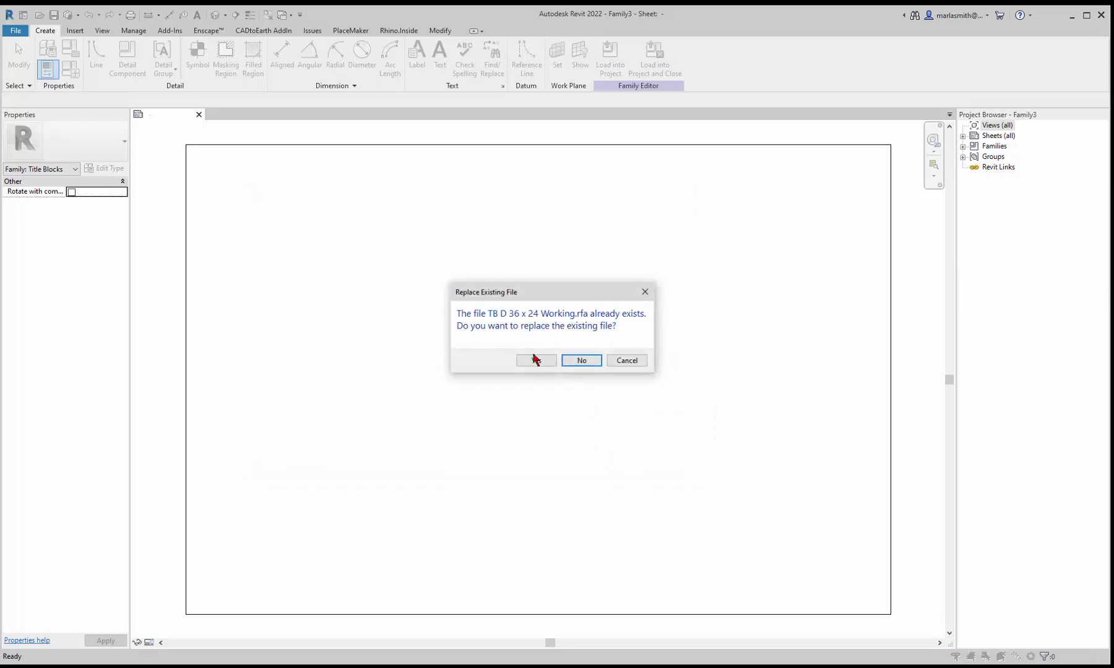
left_click(536, 361)
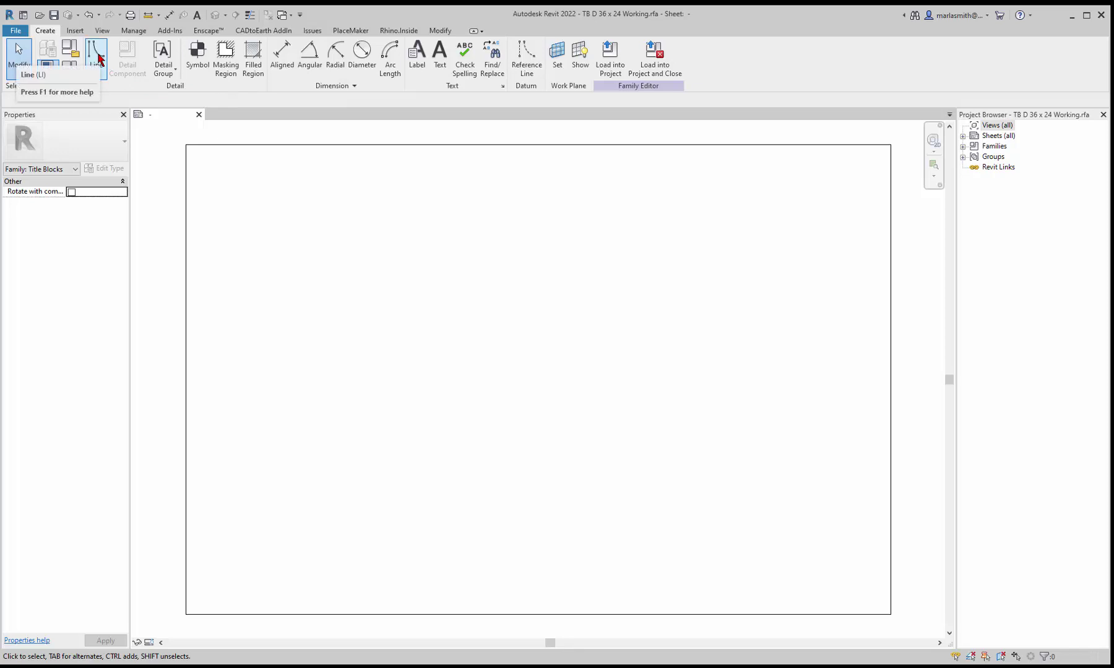
Start a line on the top border about 2 1/2" from the sheet's right edge.
left_click(98, 57)
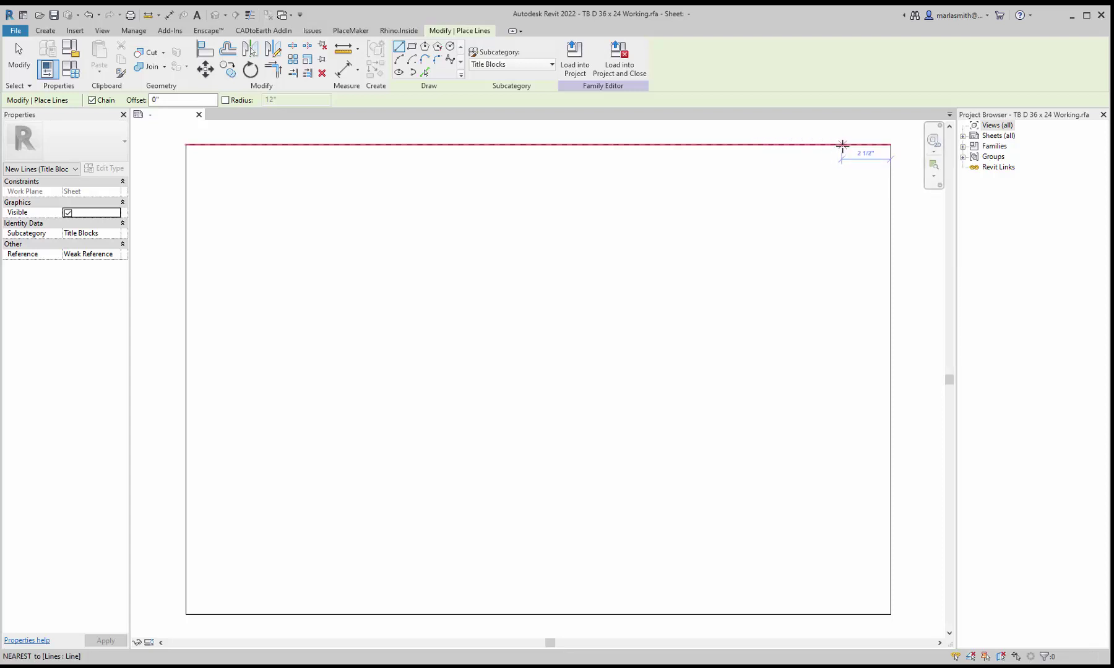
left_click(842, 144)
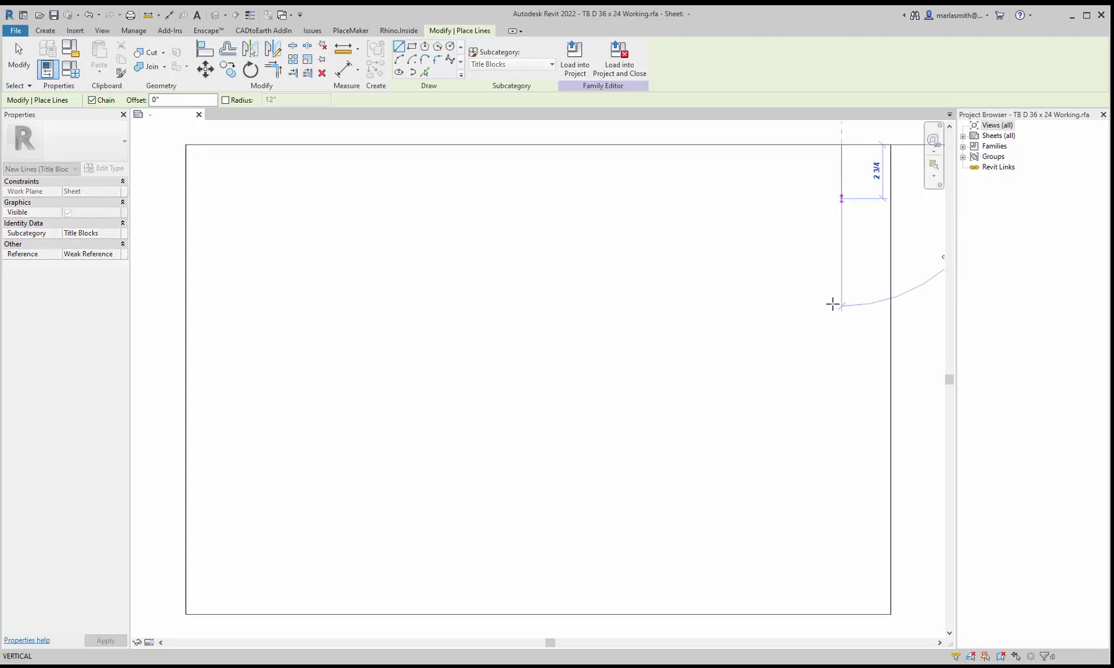
End the vertical line on the bottom border, trying 3" and 2" gutter widths.
left_click(843, 612)
key("Escape")
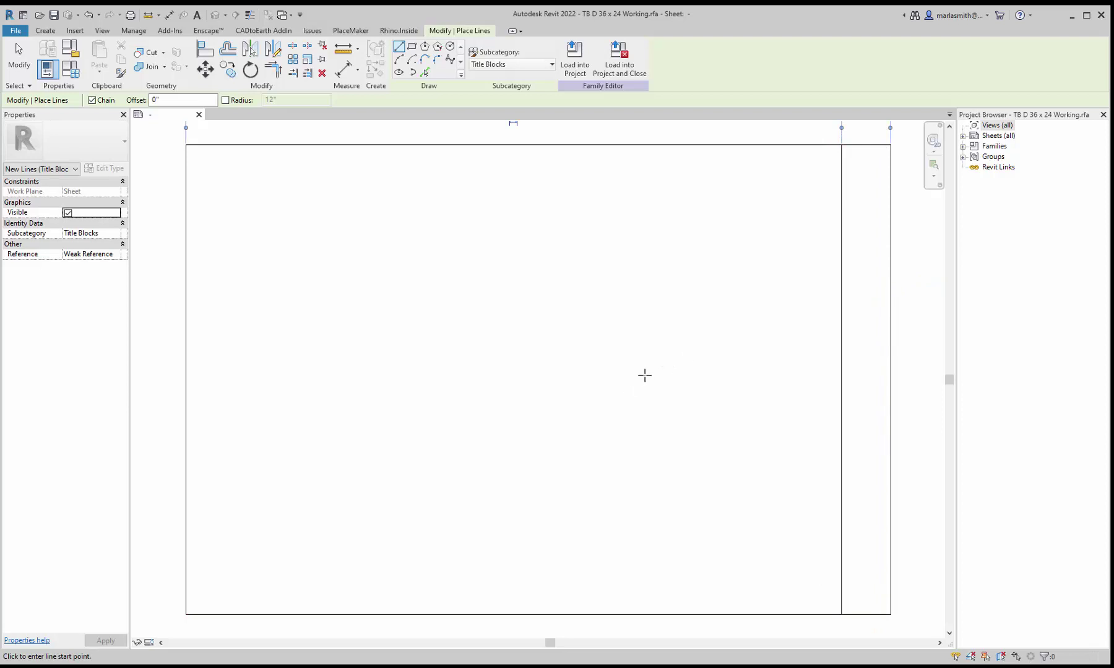
scroll(644, 375, "down", 1)
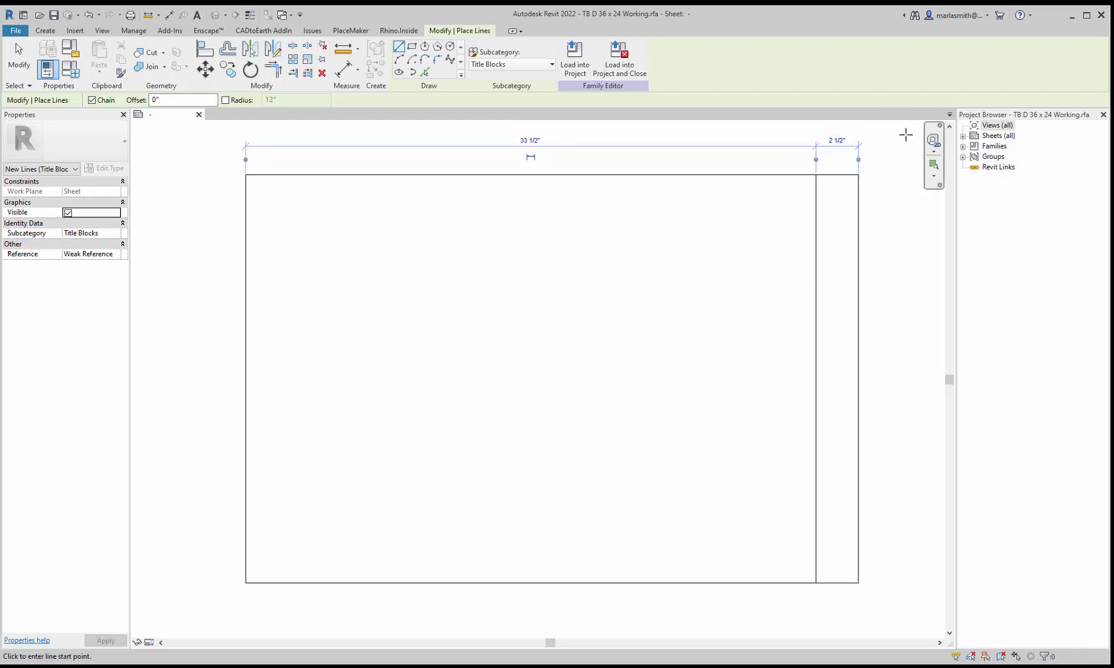
left_click(838, 141)
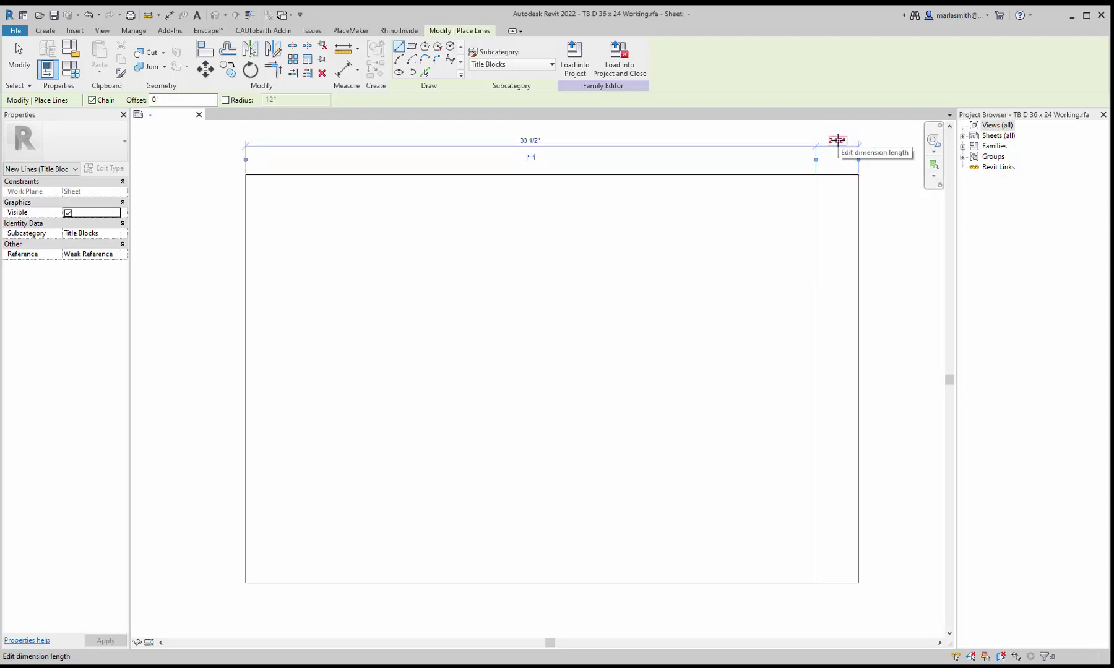
left_click(838, 141)
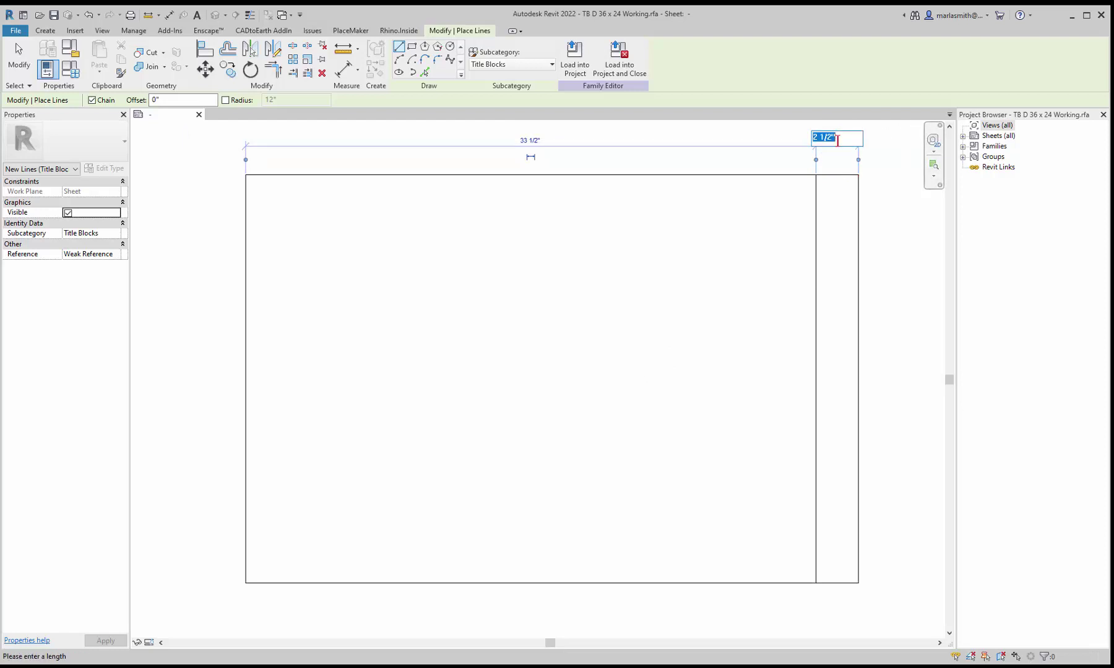
type("3")
key("Return")
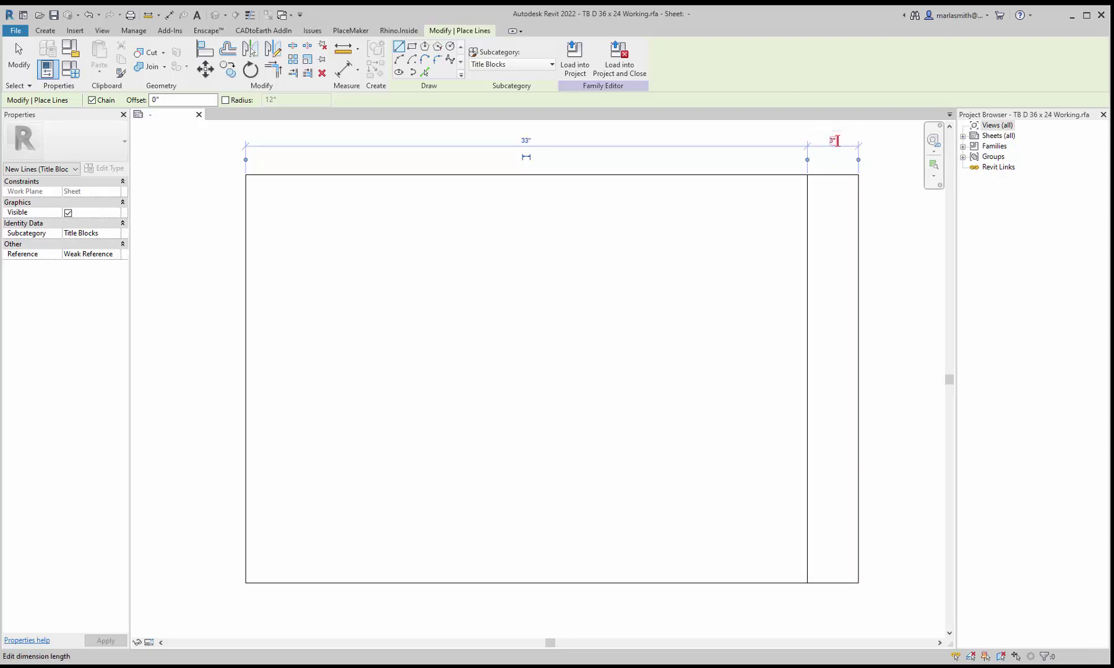
left_click(831, 142)
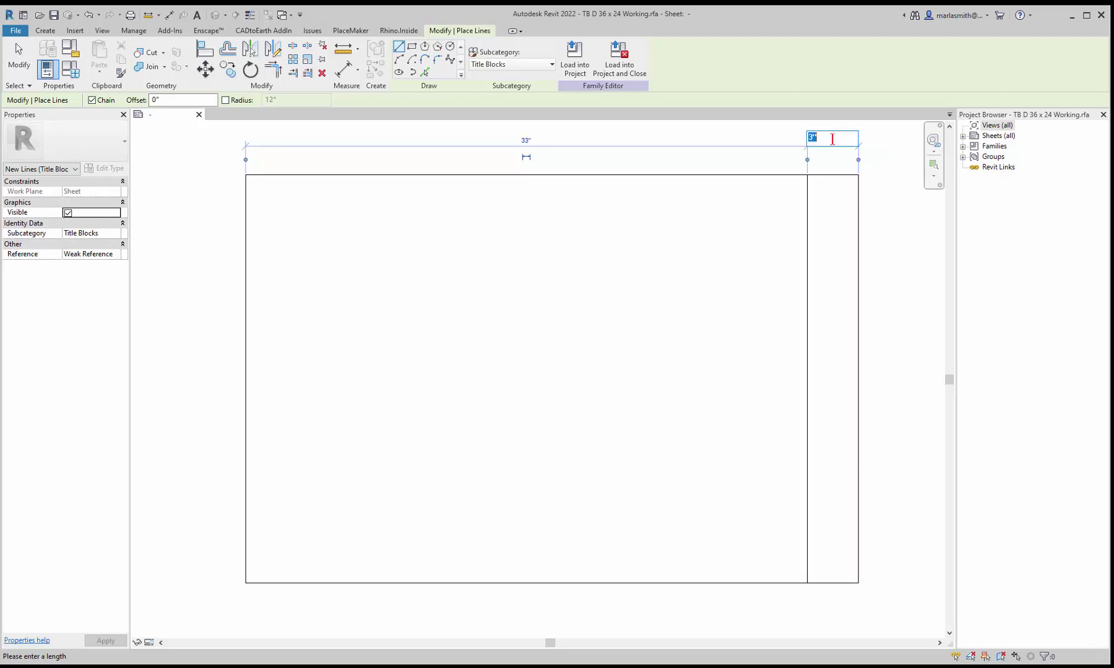
key("Return")
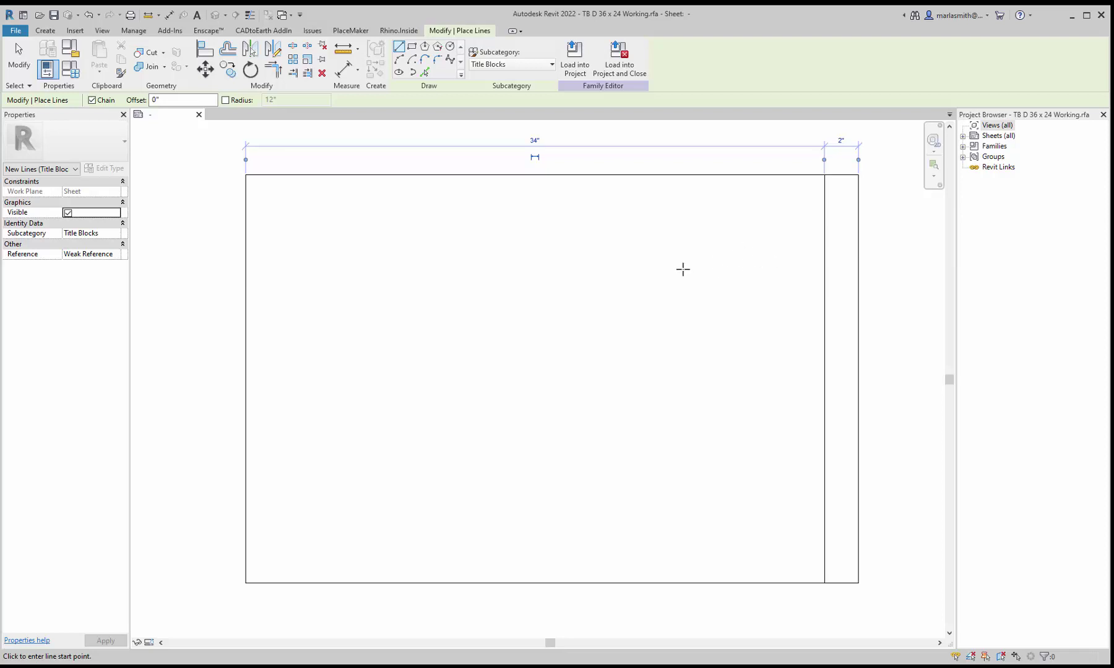
key("Escape")
key("Escape")
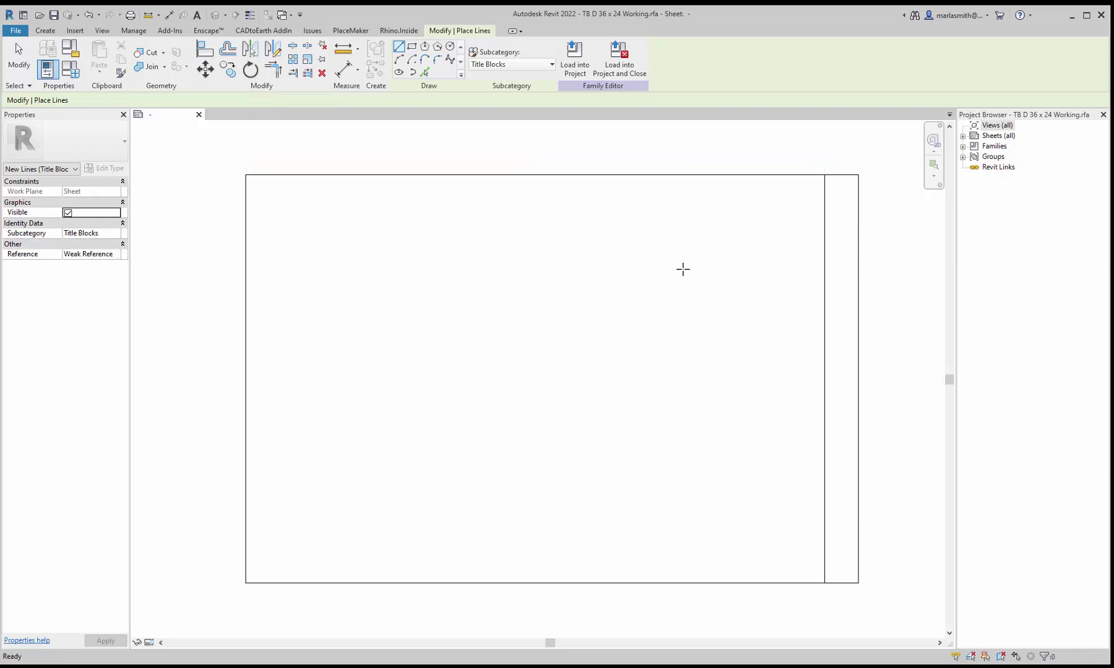
Set the gutter line's offset from the right edge to 2 1/2".
left_click(825, 220)
left_click(841, 136)
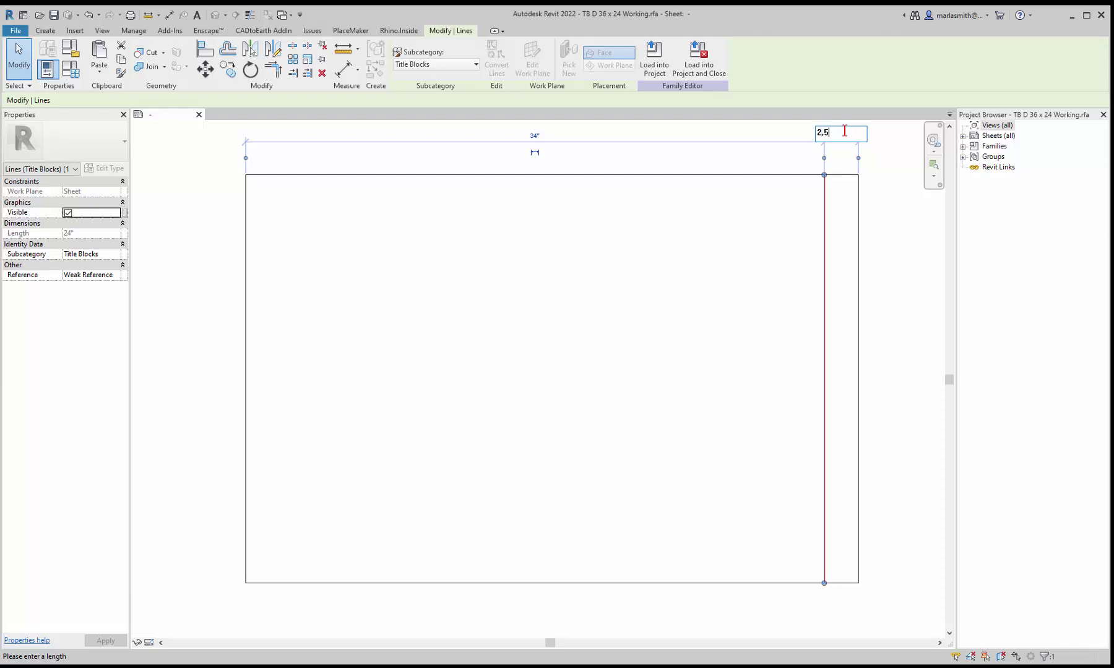
type("2,5\"")
key("Return")
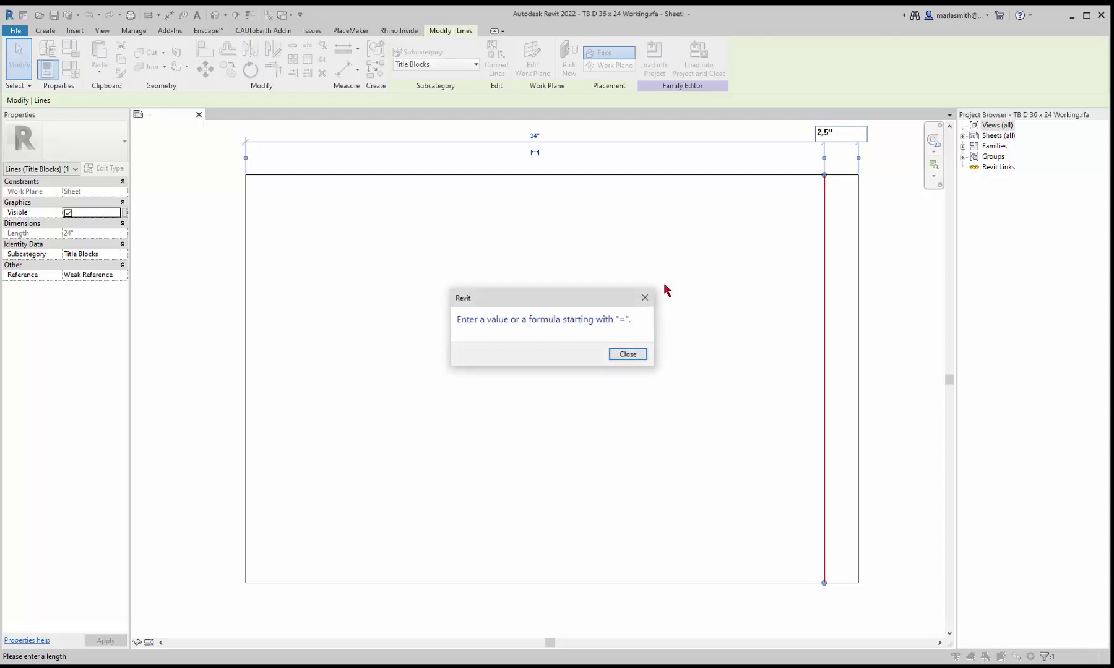
left_click(636, 355)
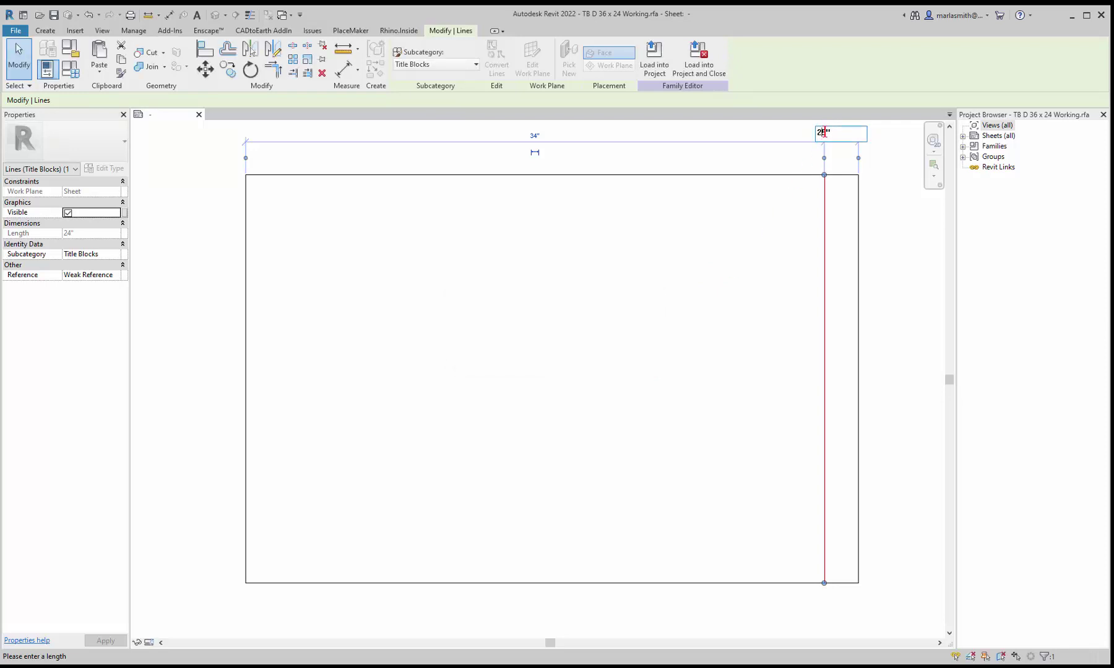
key("Return")
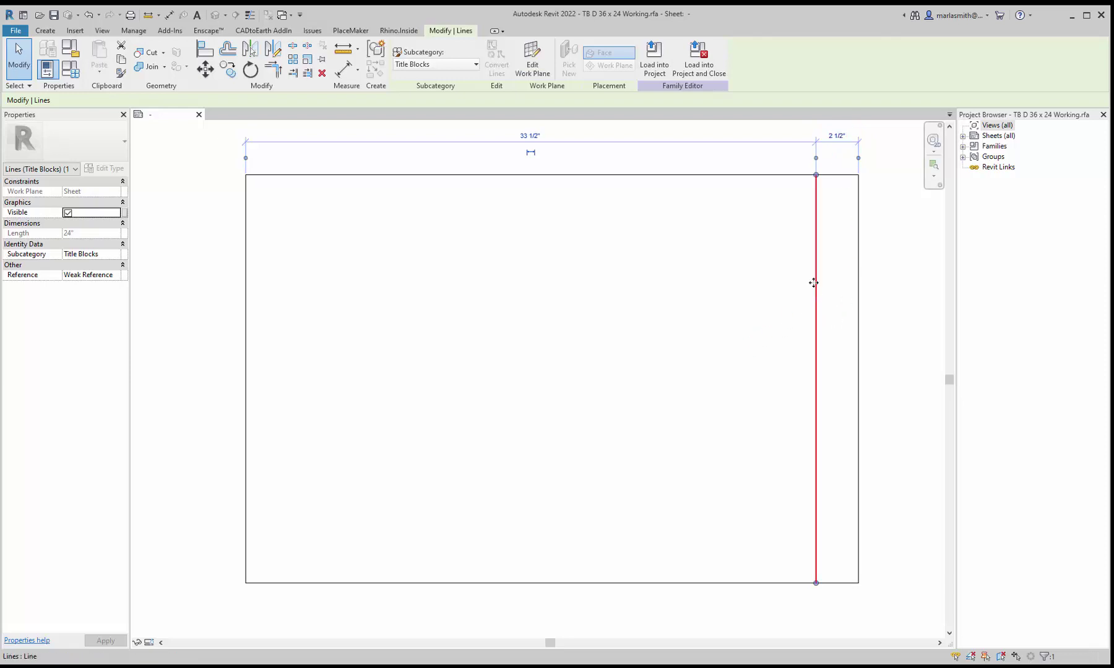
left_click(510, 273)
left_click(816, 275)
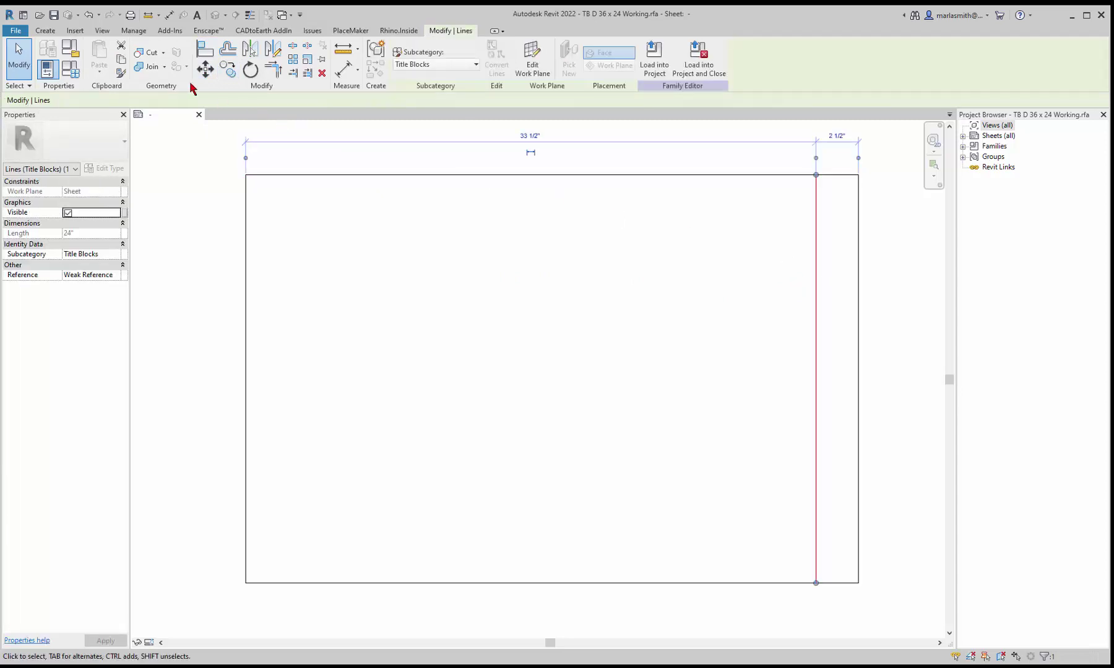
left_click(205, 68)
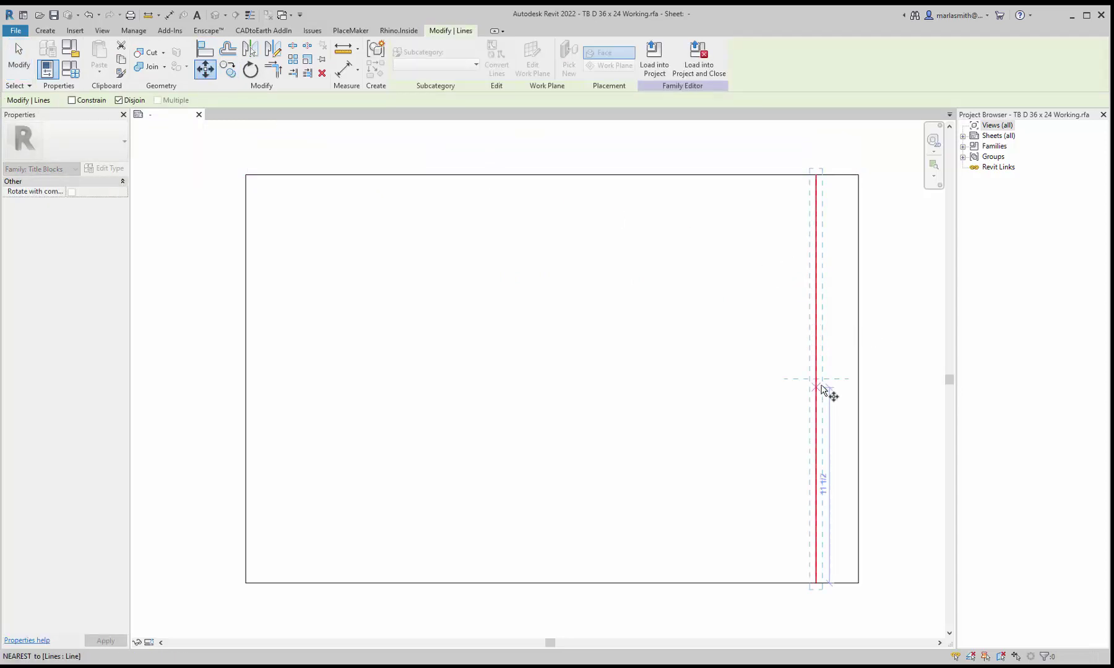
left_click(817, 378)
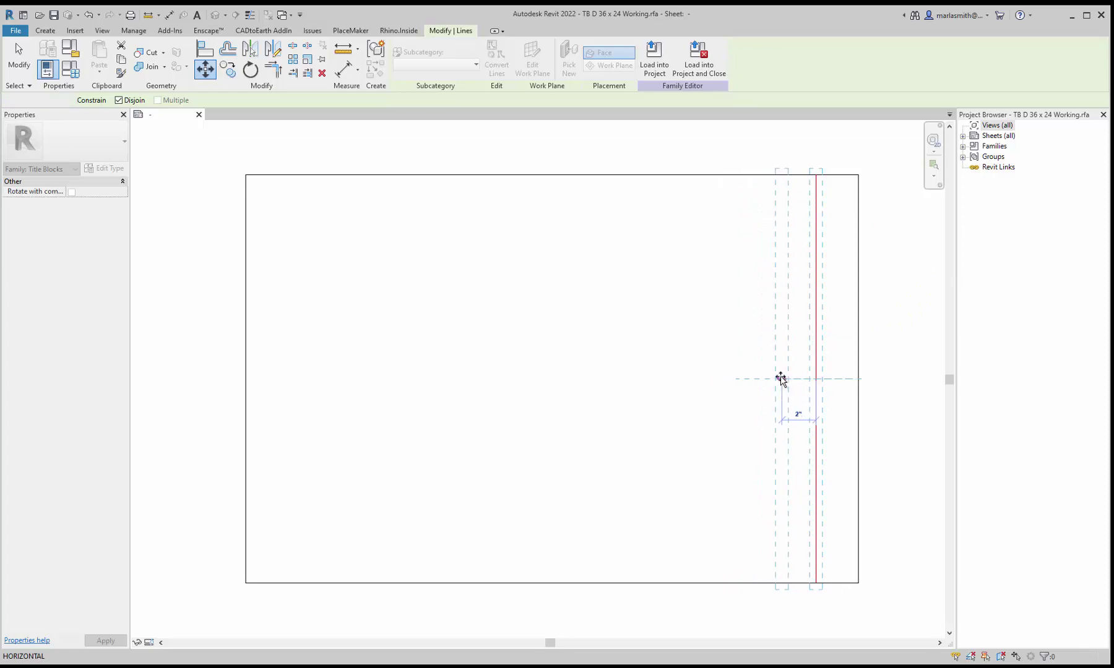
left_click(780, 380)
left_click(815, 137)
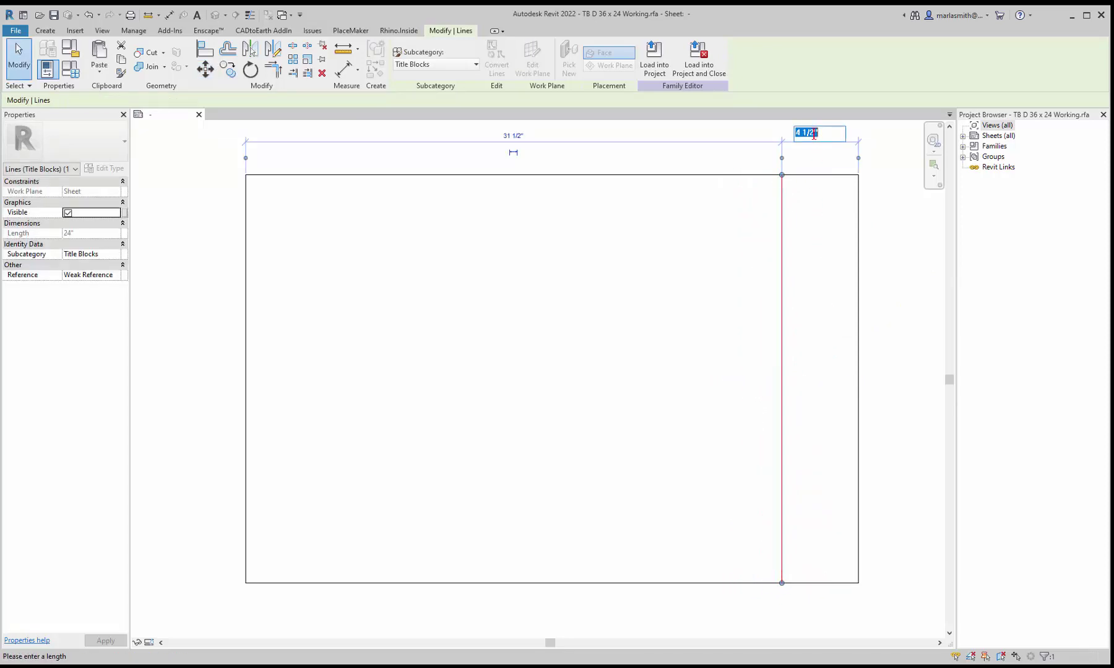
type("3")
key("Return")
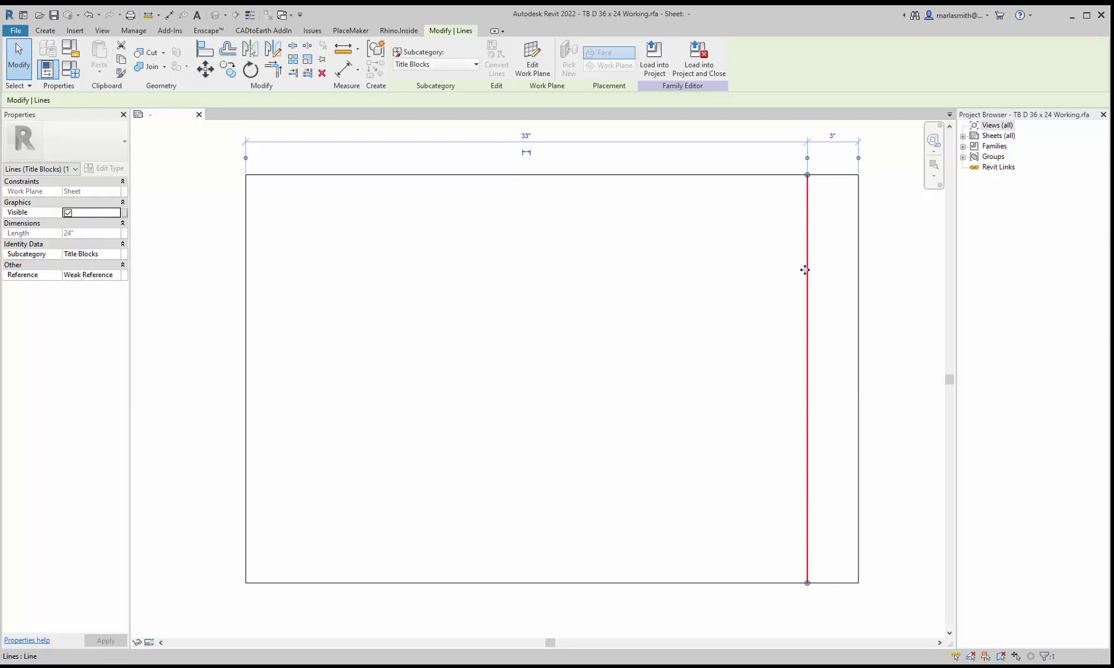
left_click_drag(805, 269, 838, 270)
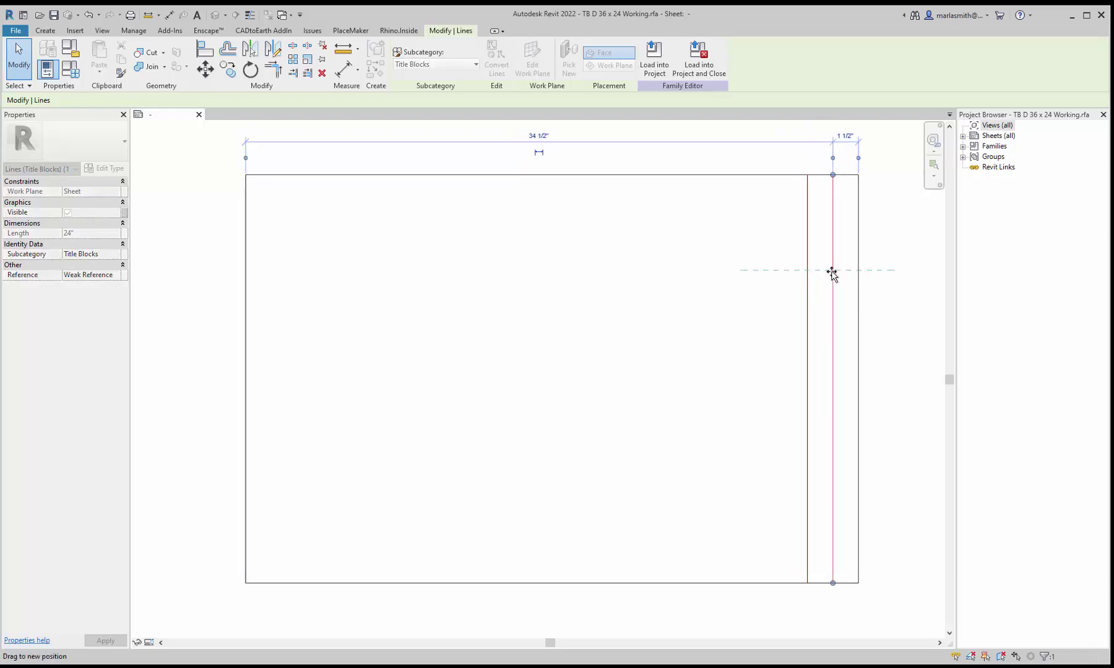
mouse_move(831, 272)
left_mouse_down()
mouse_move(788, 273)
mouse_move(767, 306)
mouse_move(835, 276)
mouse_move(783, 286)
mouse_move(816, 274)
left_mouse_up()
left_click(691, 345)
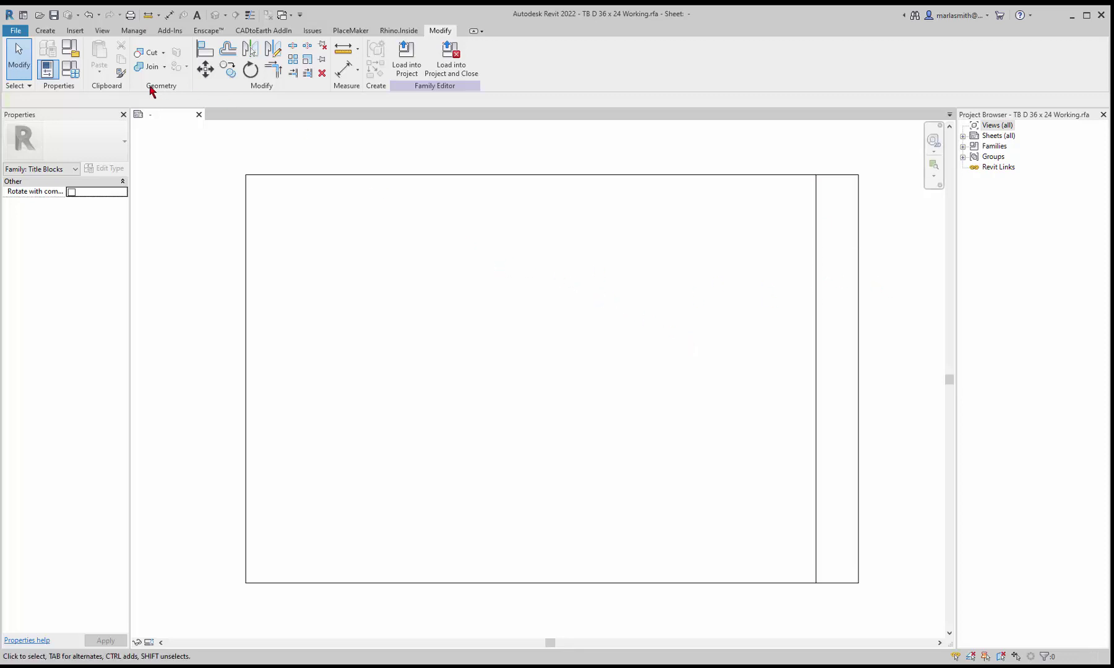
In Object Styles, add a Title Blocks subcategory named 'Wide Gray Line'.
left_click(137, 35)
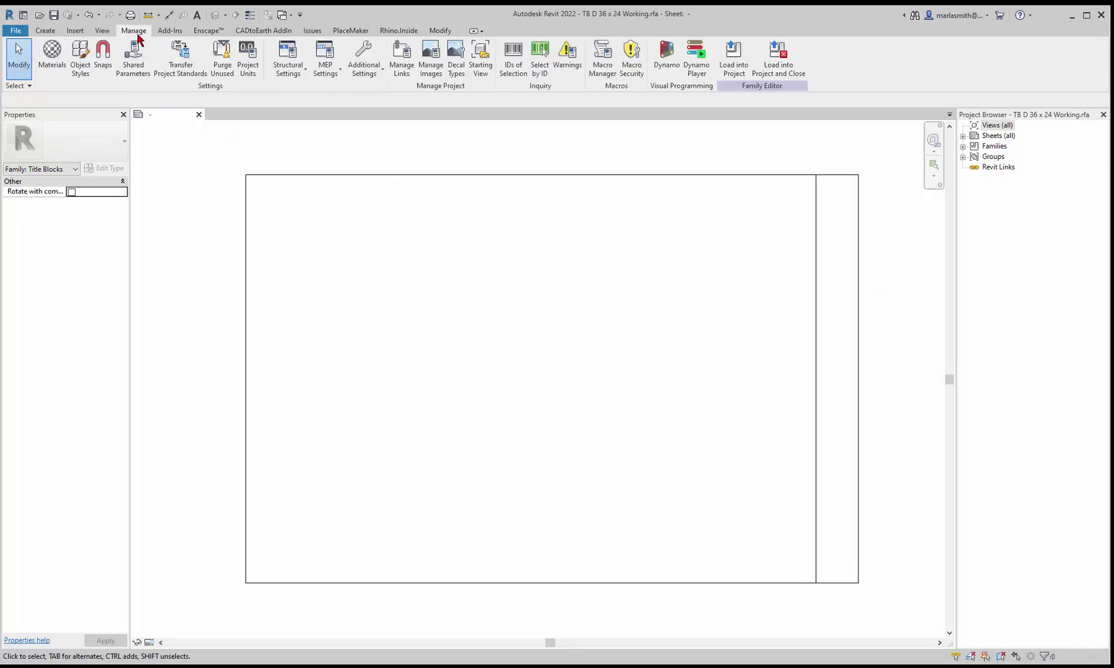
left_click(80, 55)
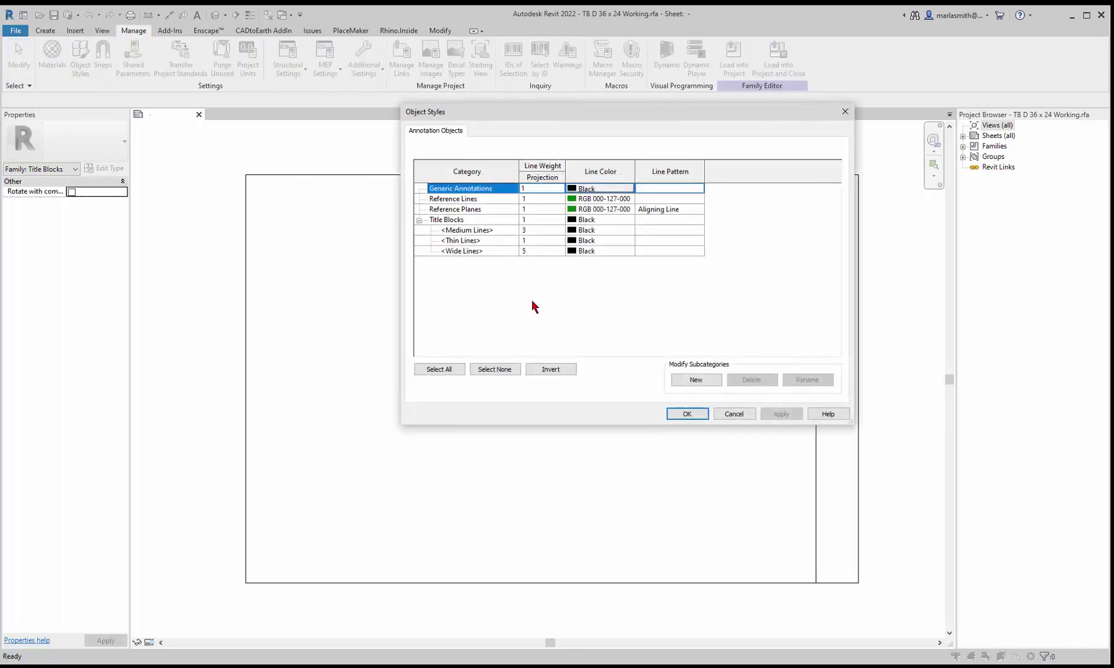
left_click(443, 222)
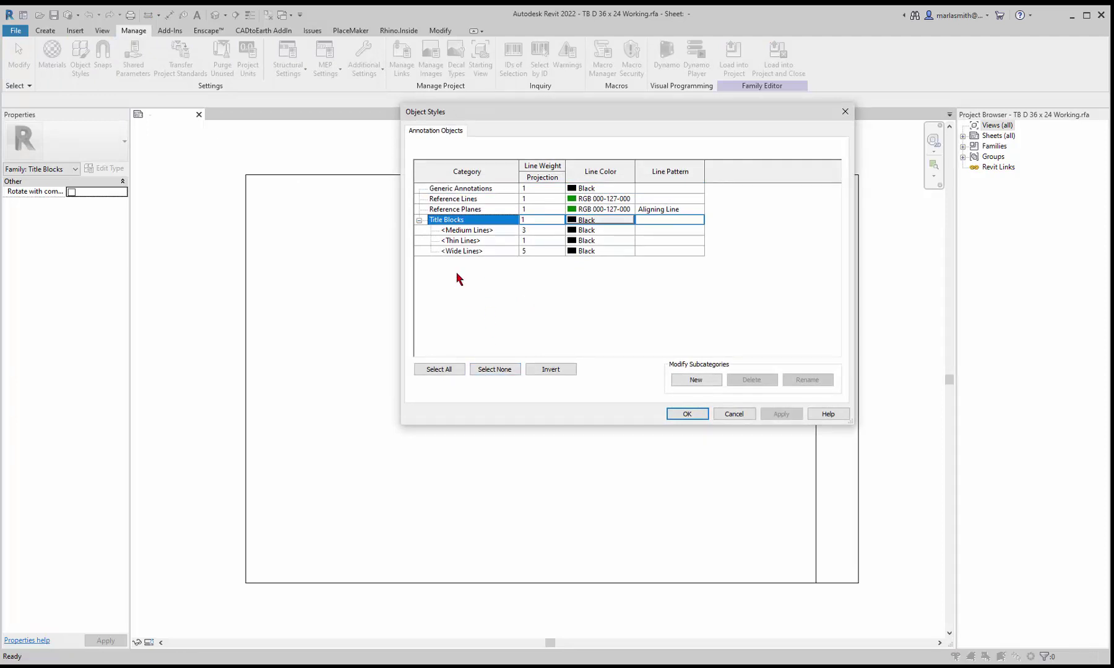
left_click(699, 387)
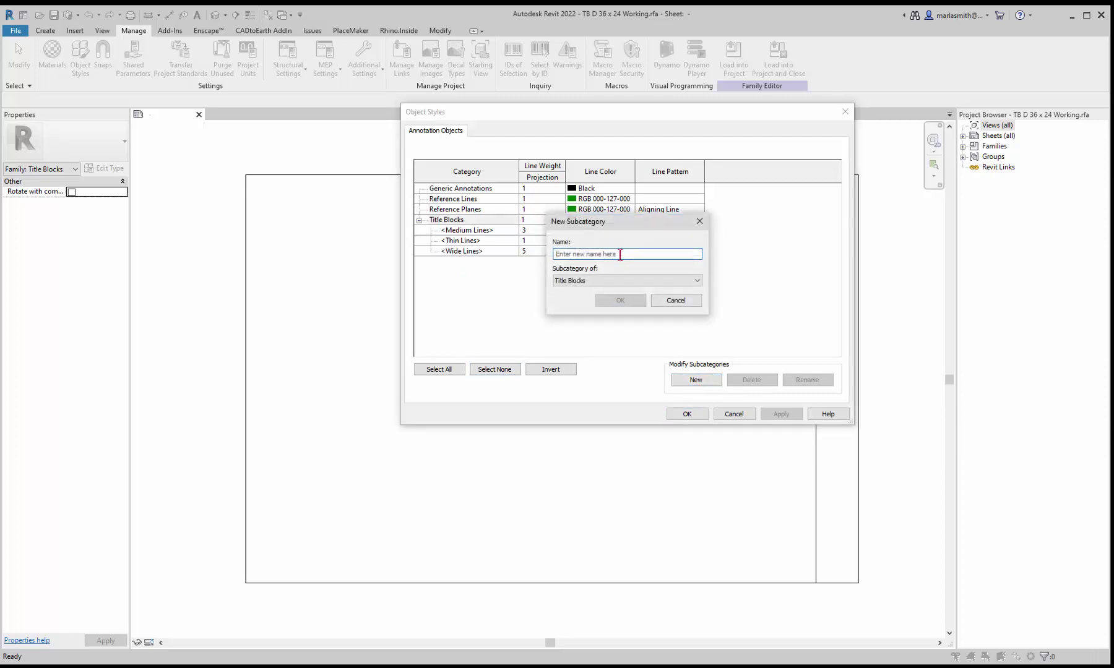
type("T")
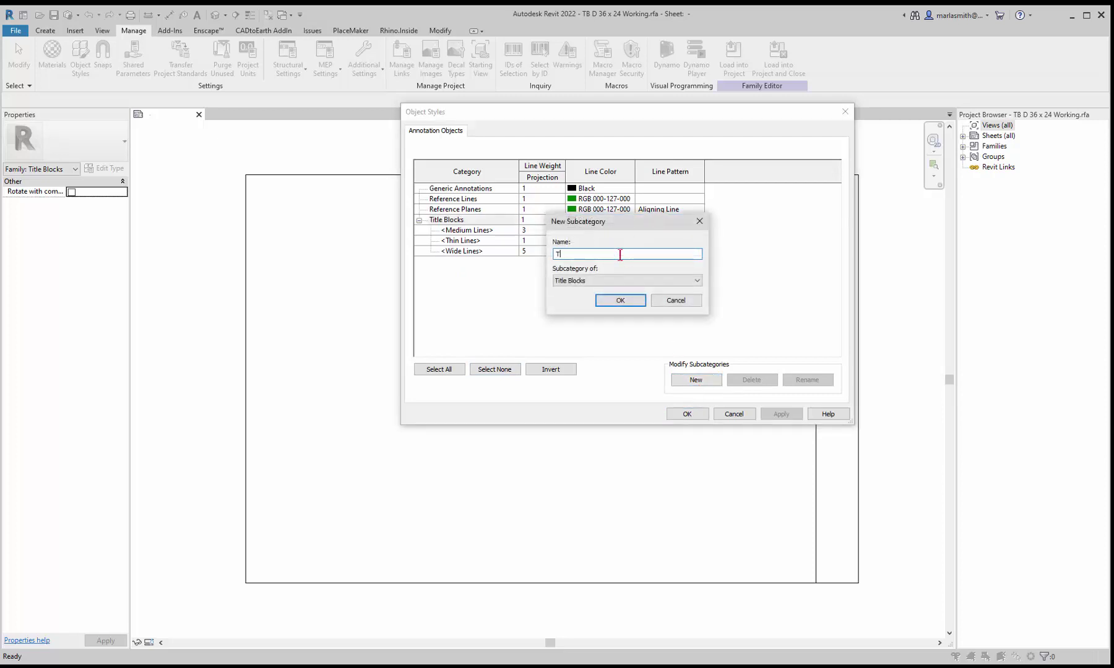
key("BackSpace")
key("BackSpace")
type("Wide Gray")
left_click(618, 301)
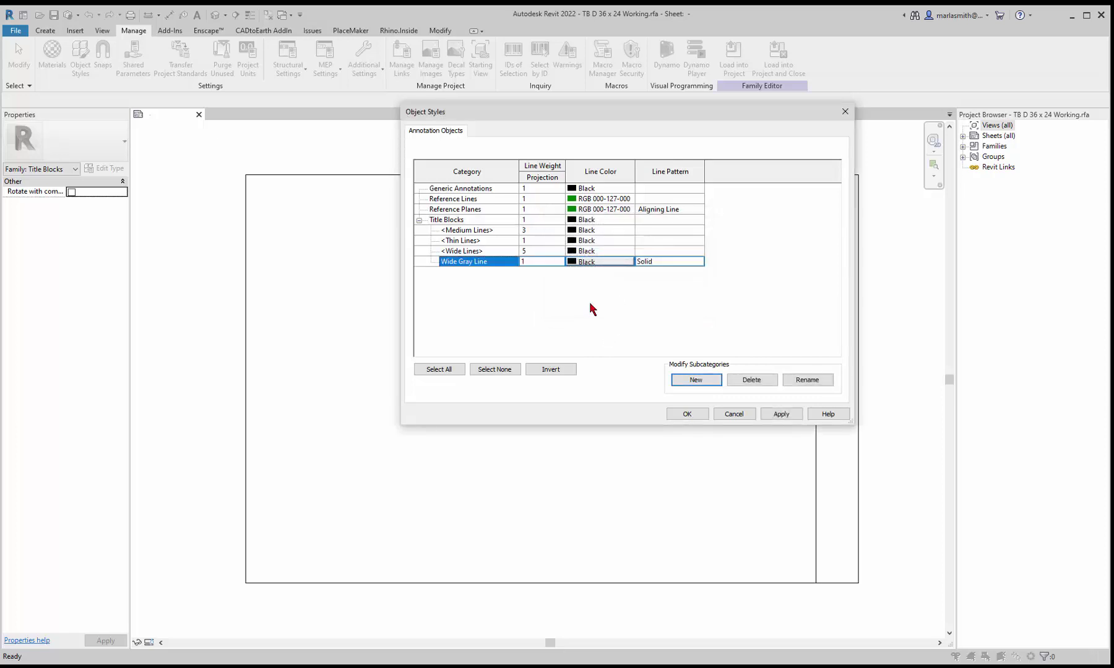
Give Wide Gray Line projection line weight 10 and light gray colour RGB 192-192-192.
left_click(562, 262)
left_click(559, 262)
left_click_drag(562, 283, 561, 298)
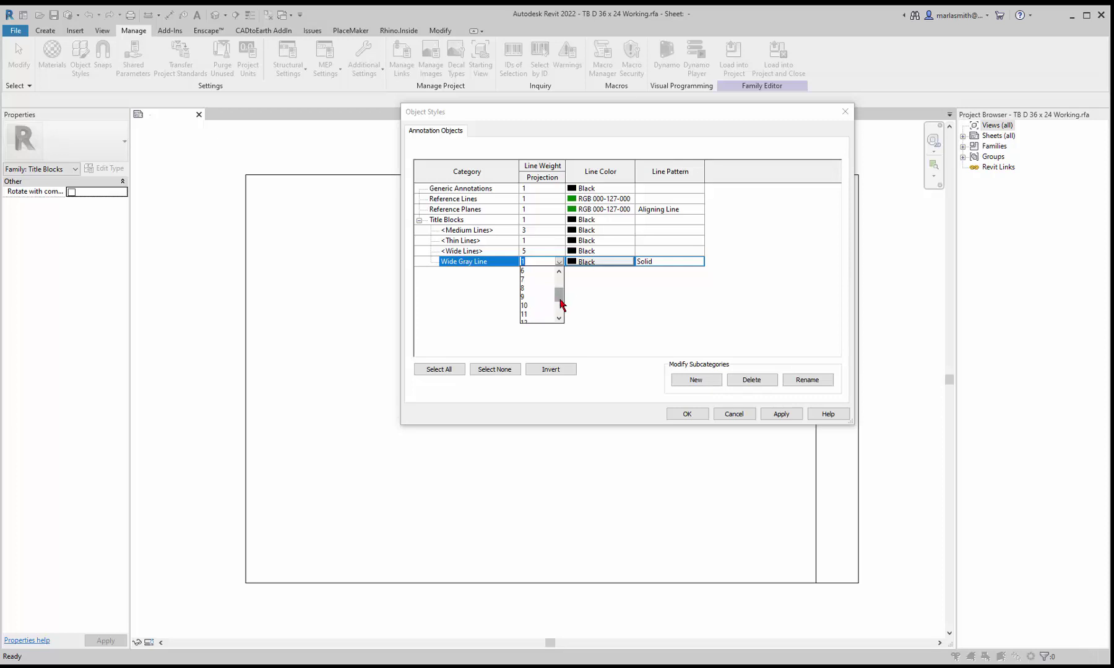
left_click_drag(560, 300, 562, 315)
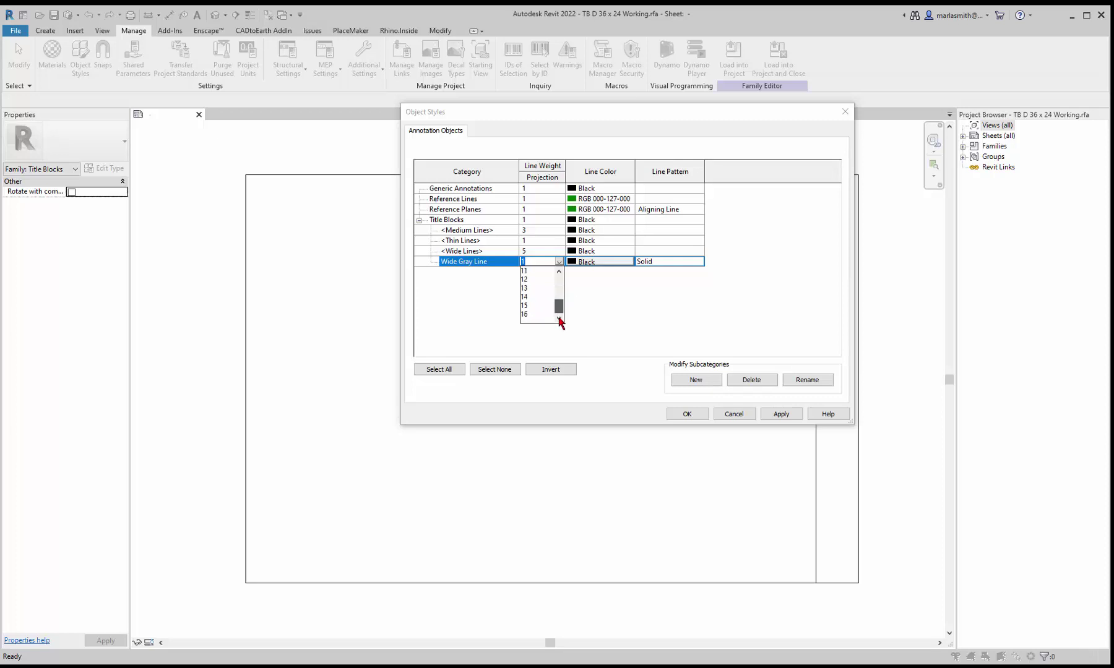
left_click(558, 271)
left_click(536, 271)
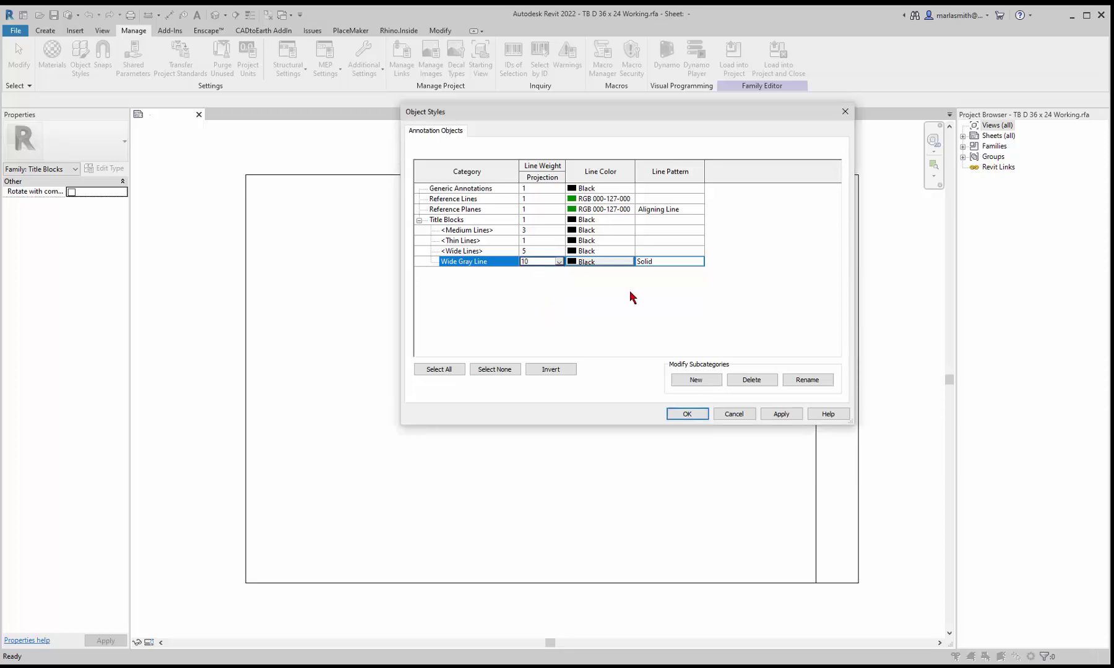
left_click(618, 263)
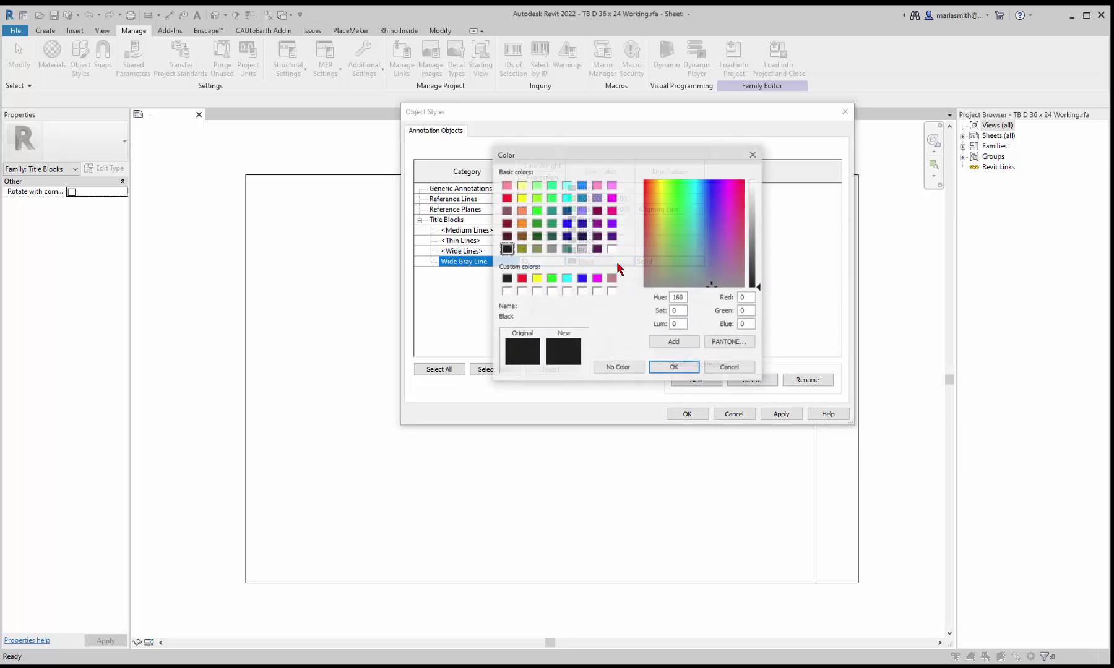
left_click(581, 248)
left_click(669, 370)
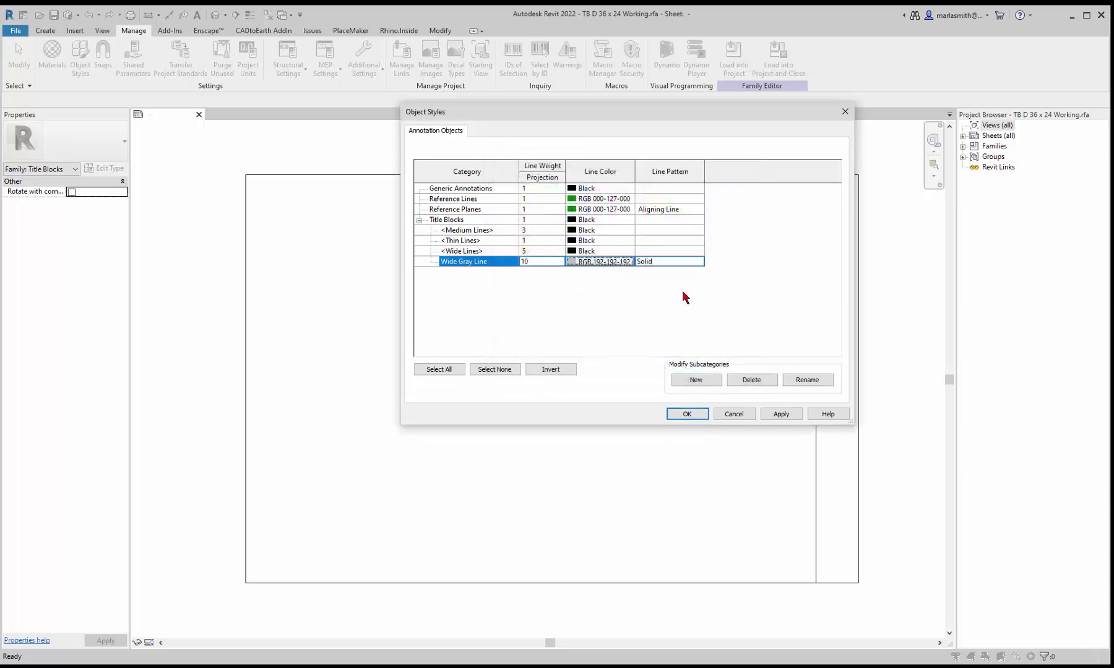
left_click(686, 414)
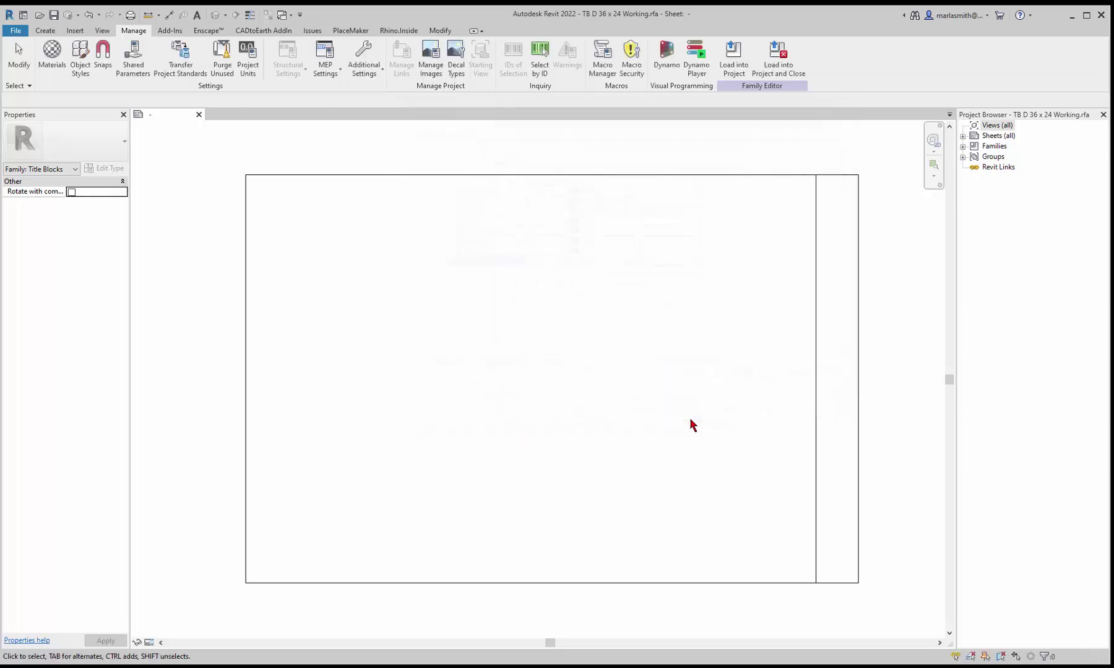
Assign the vertical gutter line to the Wide Gray Line subcategory and check its gray appearance.
left_click(816, 331)
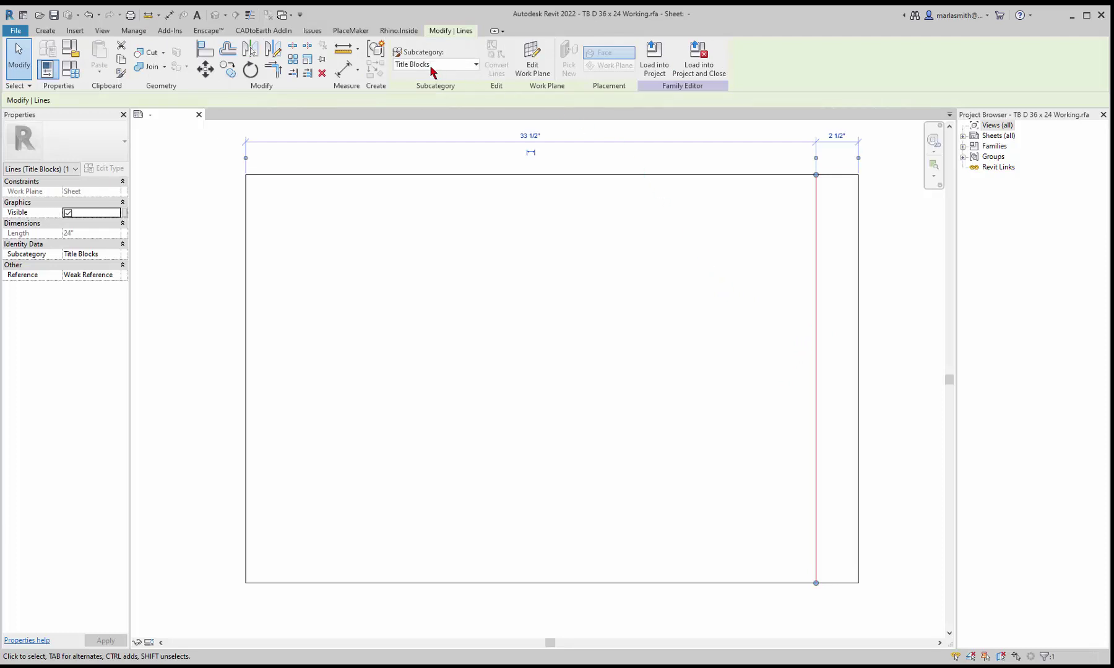
left_click(476, 66)
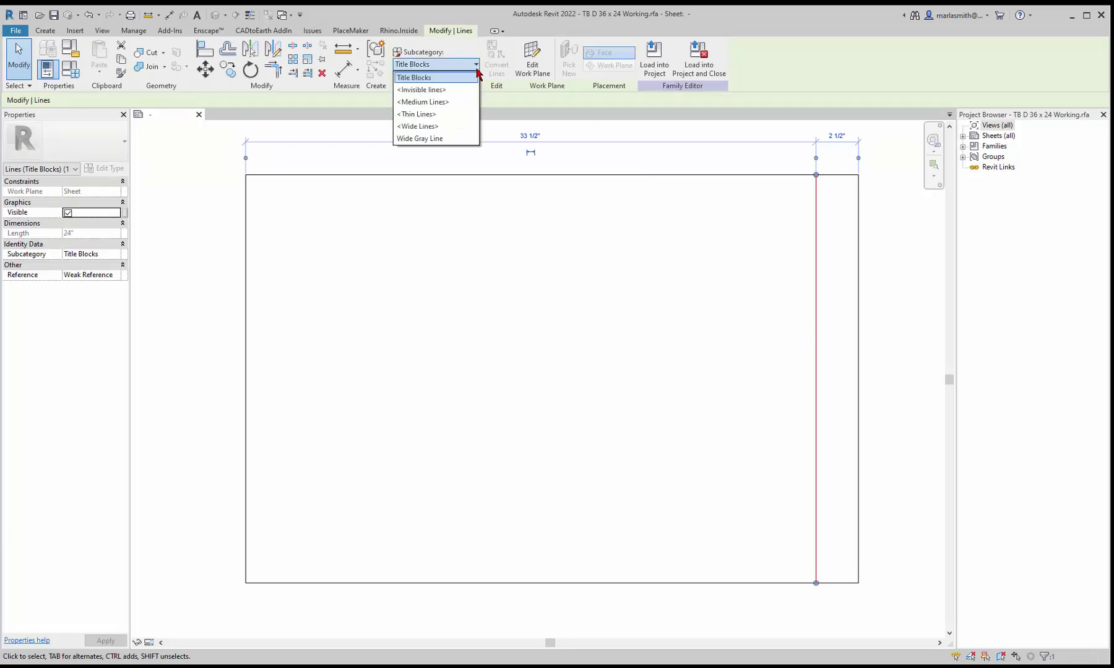
left_click(438, 141)
left_click(603, 316)
scroll(824, 189, "up", 5)
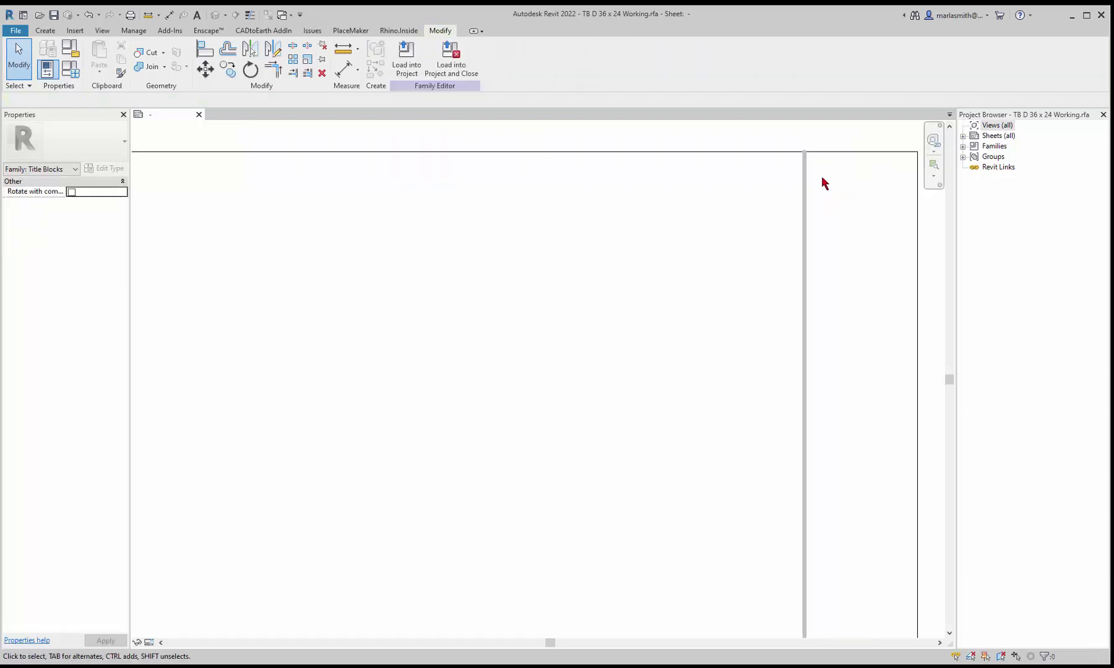
scroll(678, 194, "down", 5)
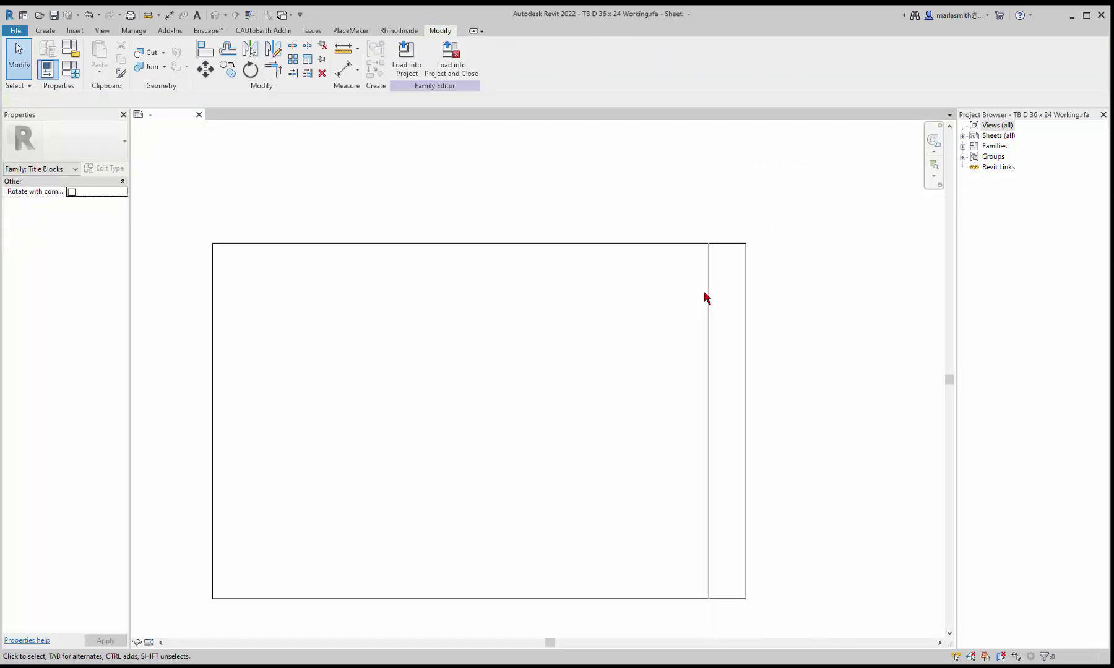